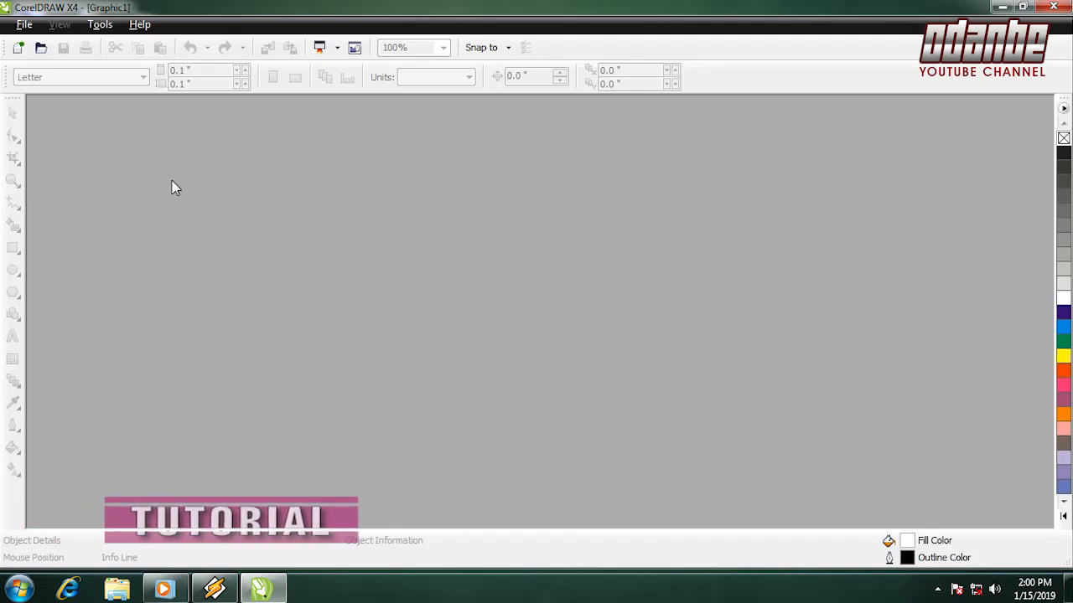
Create a new blank document and set its drawing units to centimeters
left_click(24, 25)
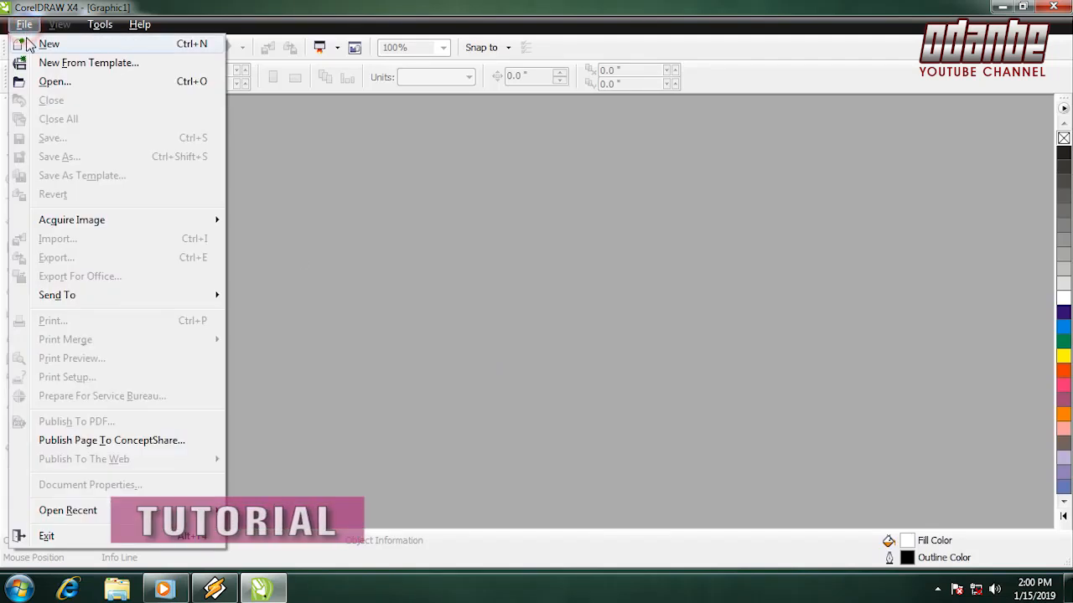
left_click(34, 44)
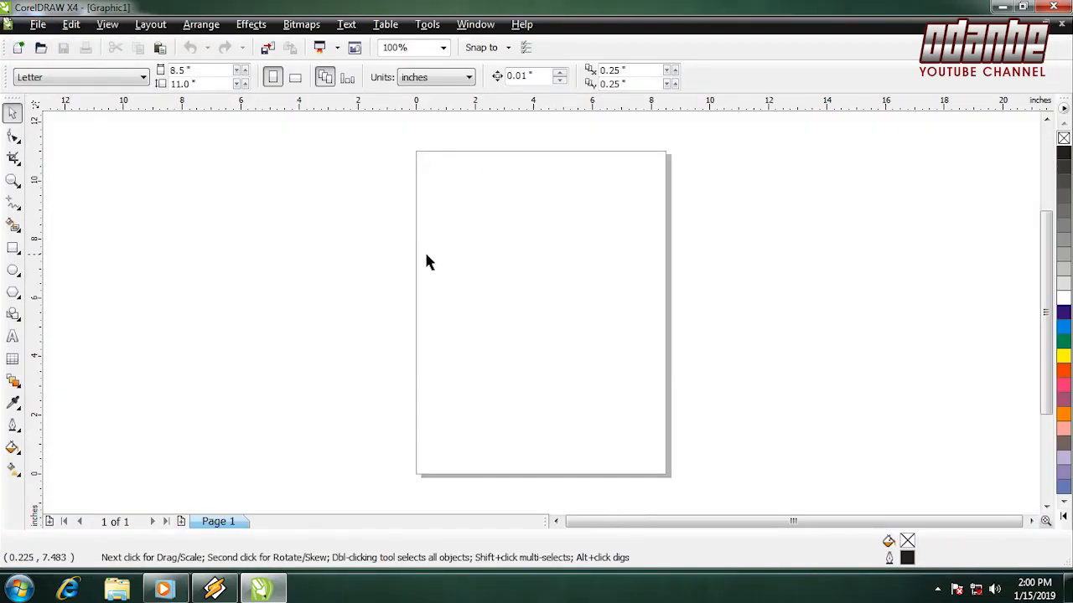
left_click(464, 79)
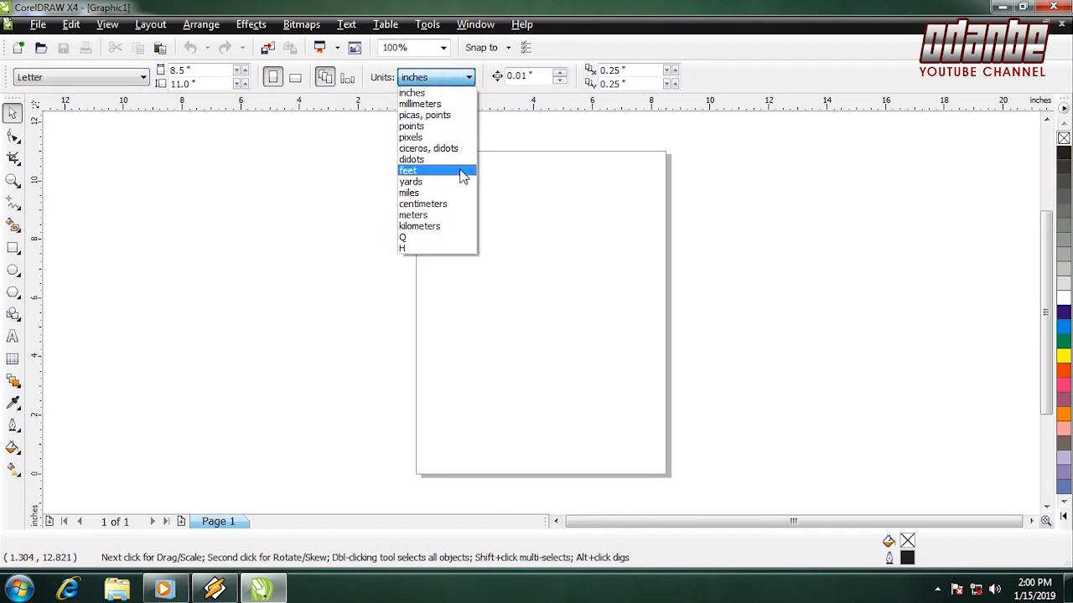
left_click(460, 207)
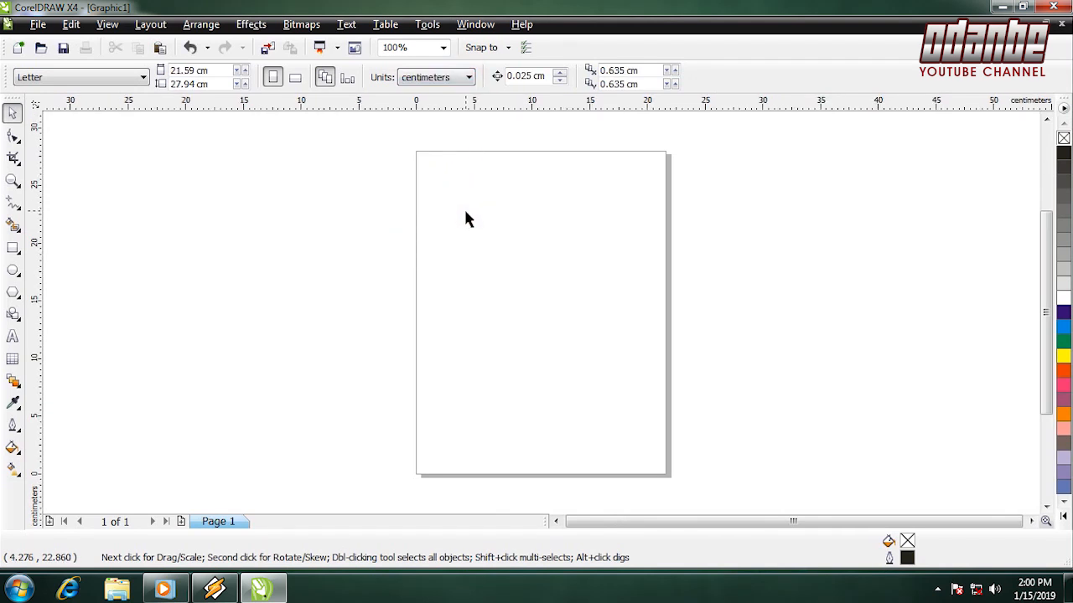
Draw a circle in the upper middle of the page and set its diameter to 5 cm
left_click(12, 270)
left_click_drag(477, 246, 543, 313)
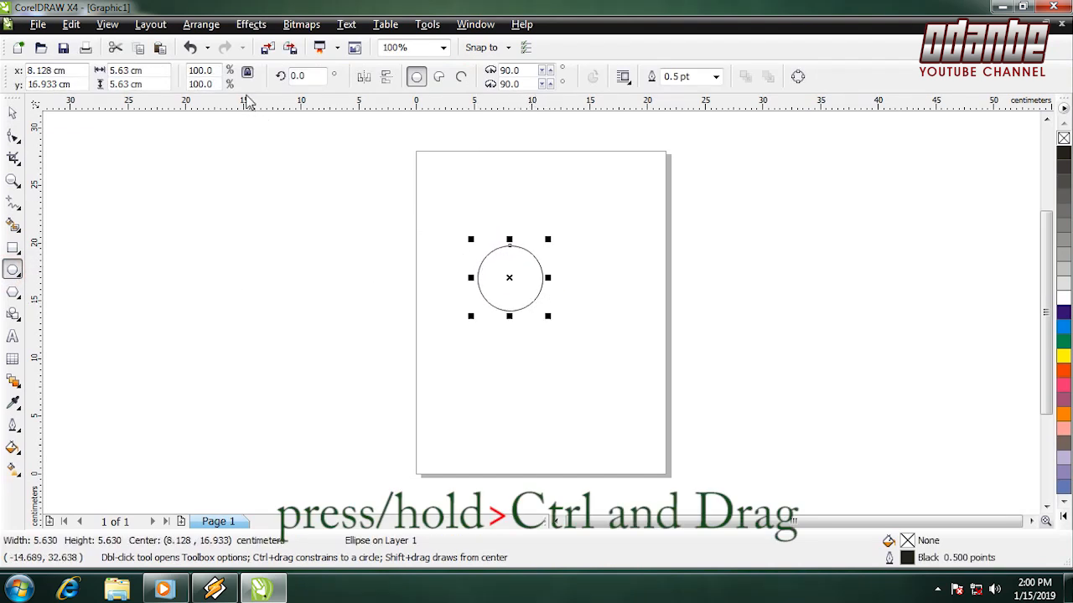
double_click(130, 73)
type("5")
key("Return")
key("space")
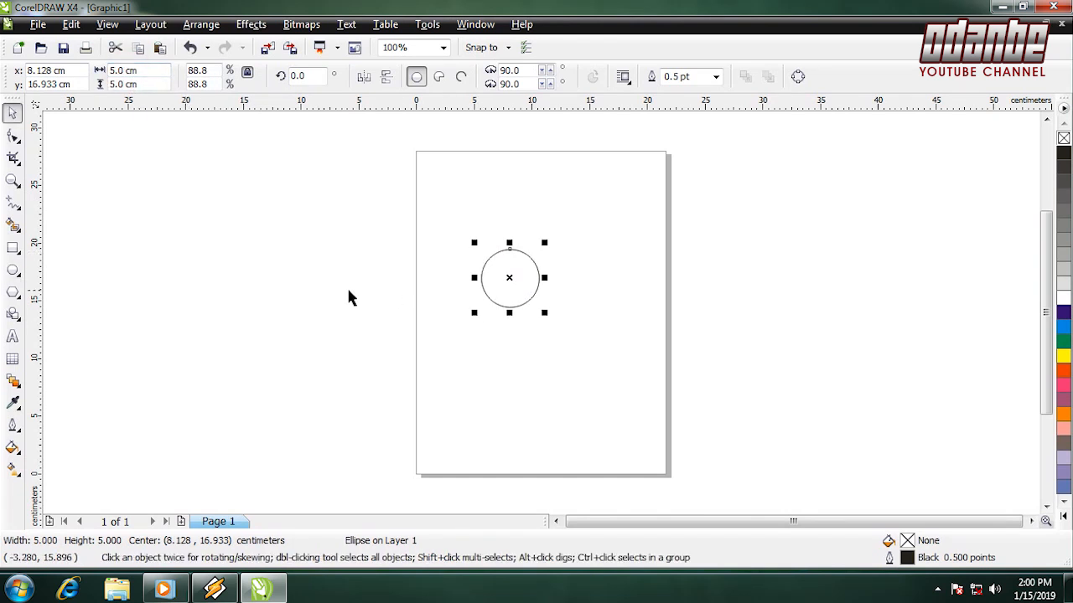
Set the circle's outline width to 2.0 pt
left_click(12, 180)
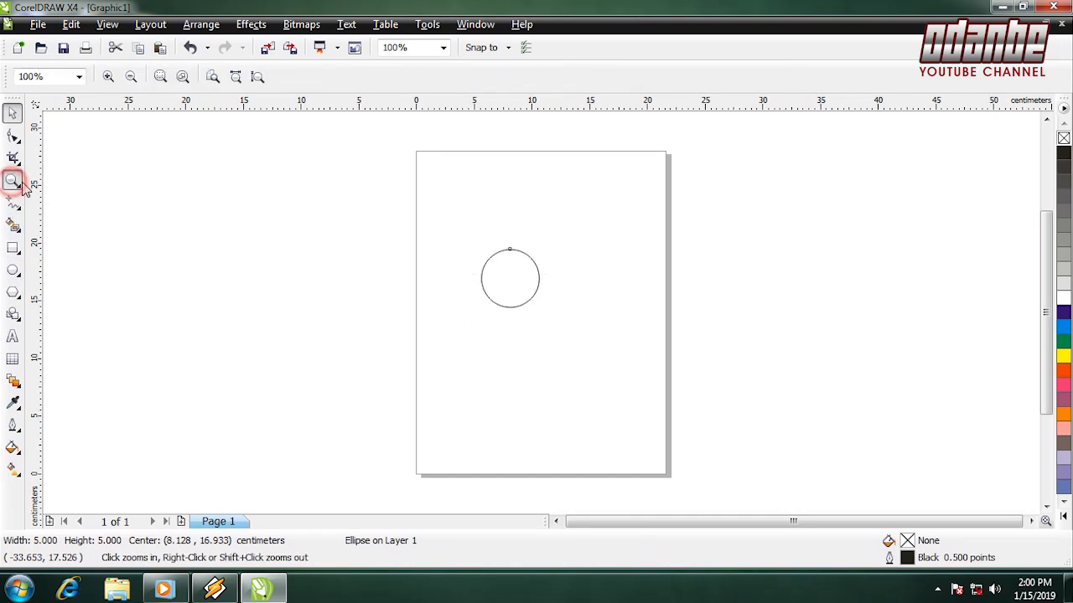
left_click_drag(455, 236, 576, 327)
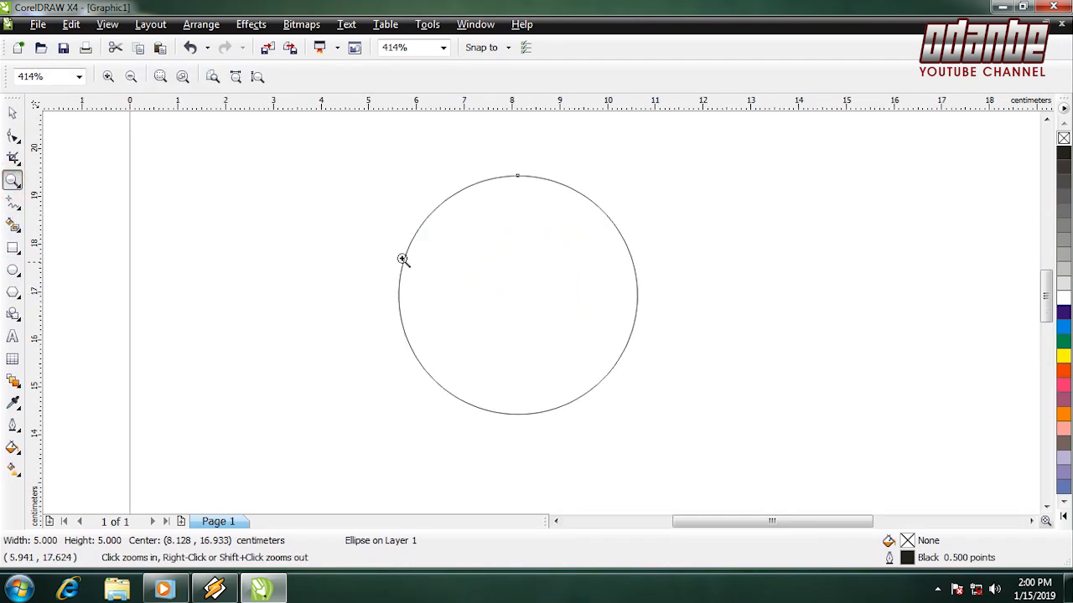
left_click(15, 113)
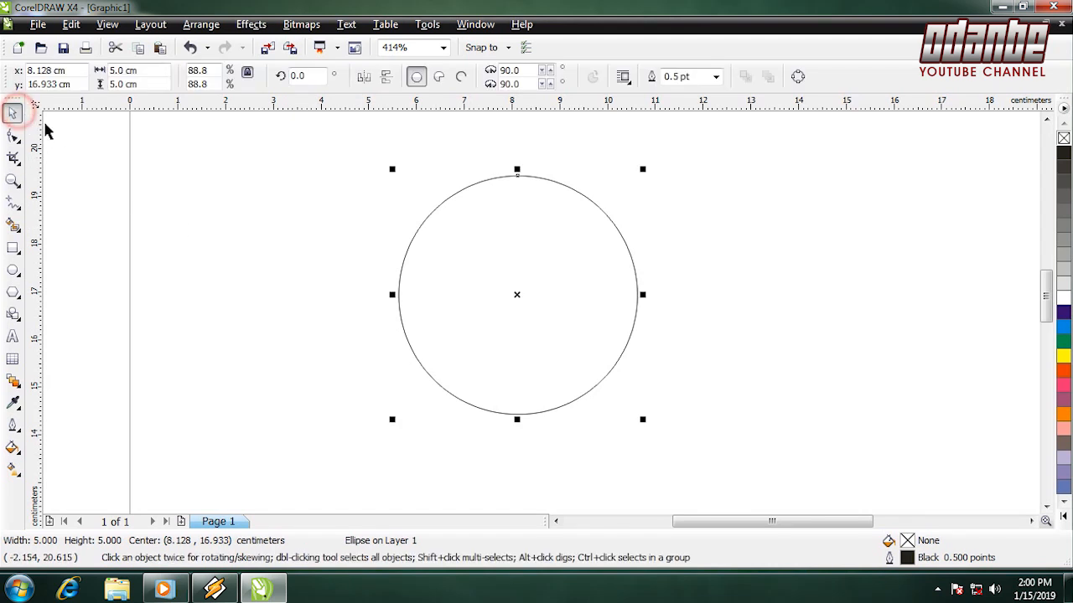
left_click(716, 77)
left_click(702, 159)
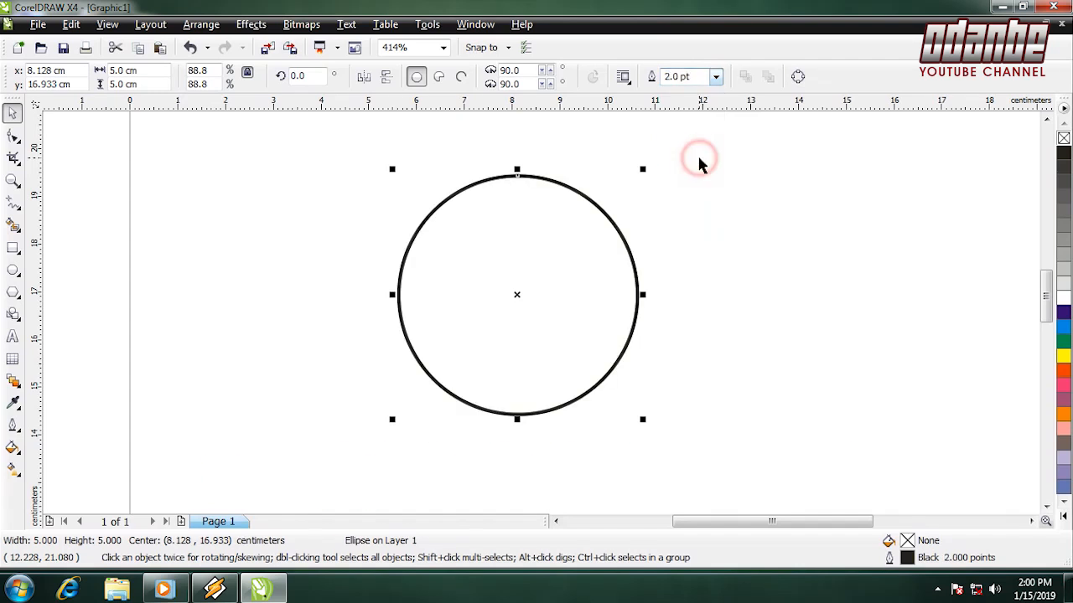
Make two smaller concentric copies of the circle, about 4.71 cm and 3.24 cm in diameter, both with a 1.5 pt outline
left_click_drag(643, 170, 643, 185)
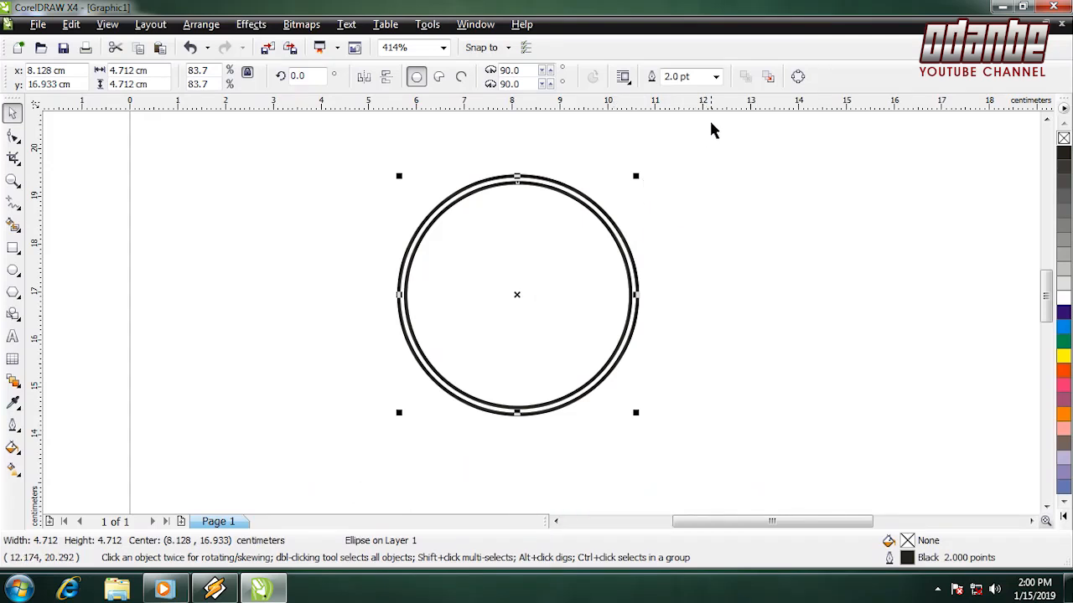
left_click(716, 77)
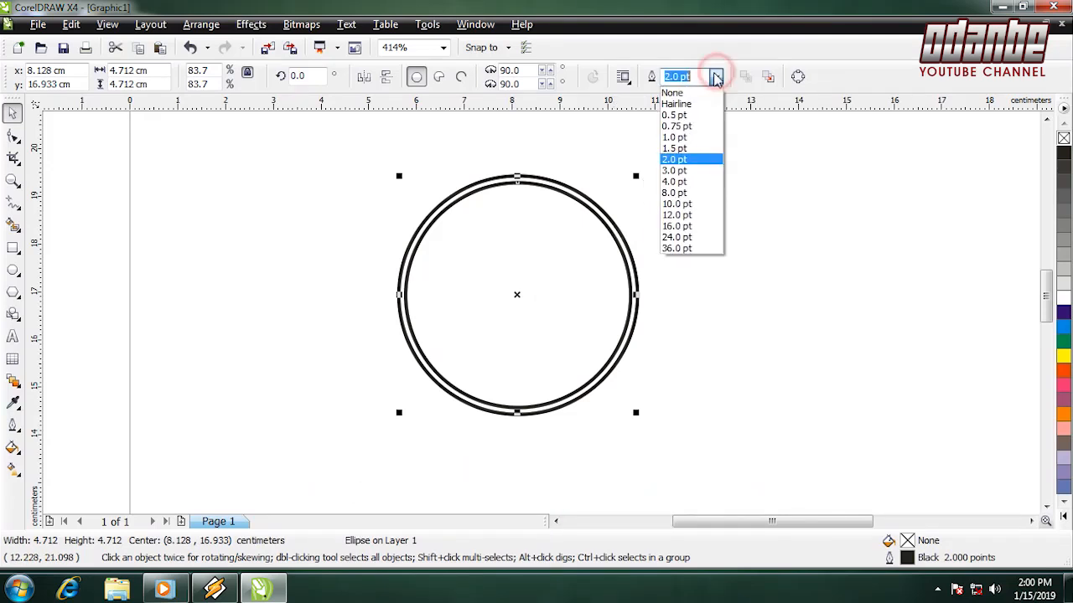
left_click(702, 150)
left_click_drag(635, 175, 628, 213)
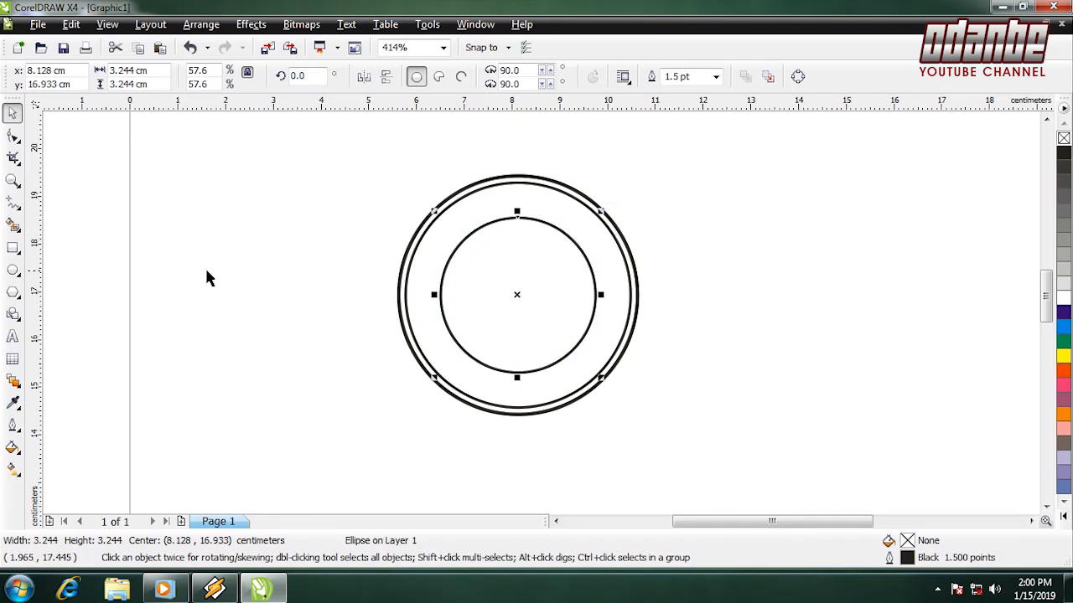
Draw a rectangle about 4.1 by 1.13 cm across the innermost circle and centre it on that circle horizontally and vertically
left_click(12, 250)
left_click_drag(420, 275, 615, 329)
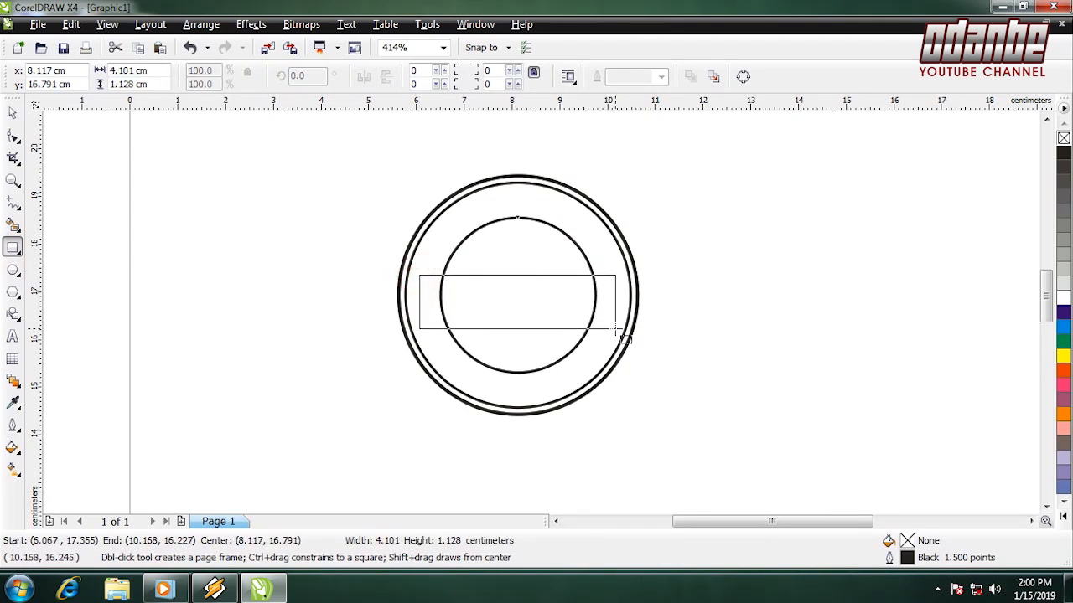
left_click_drag(615, 329, 615, 330)
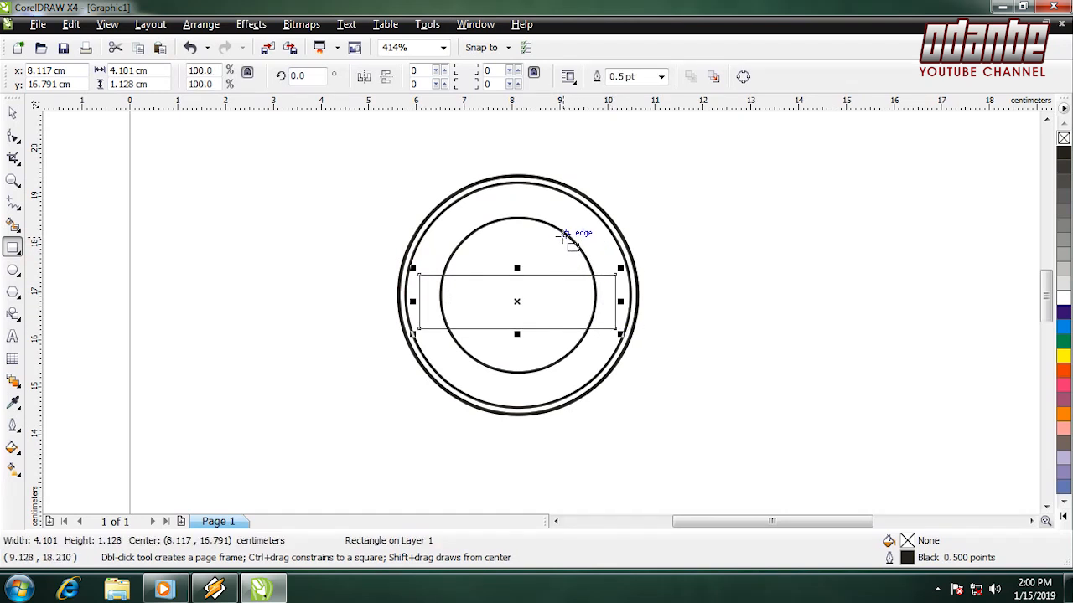
left_click(13, 114)
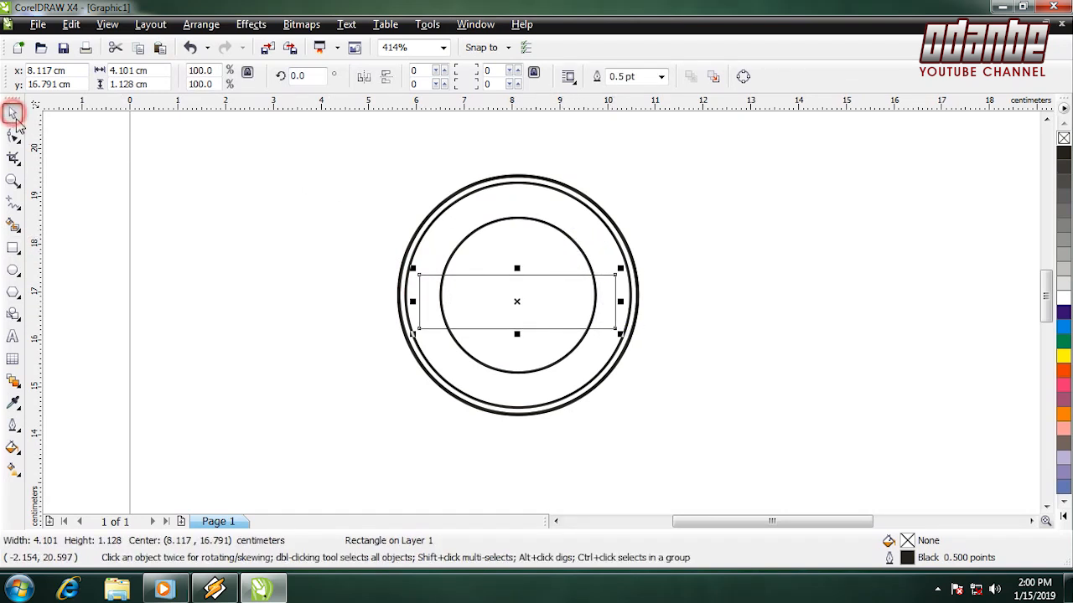
left_click(575, 241, "shift")
key("c")
key("e")
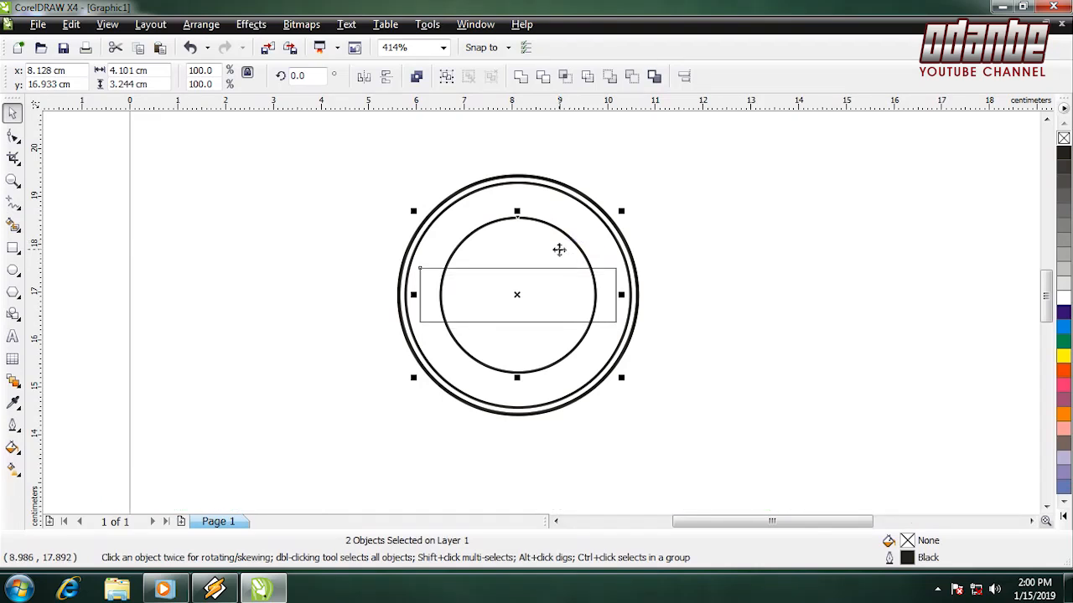
Intersect the rectangle with the innermost circle to form a centre band, and delete the original rectangle
left_click(565, 76)
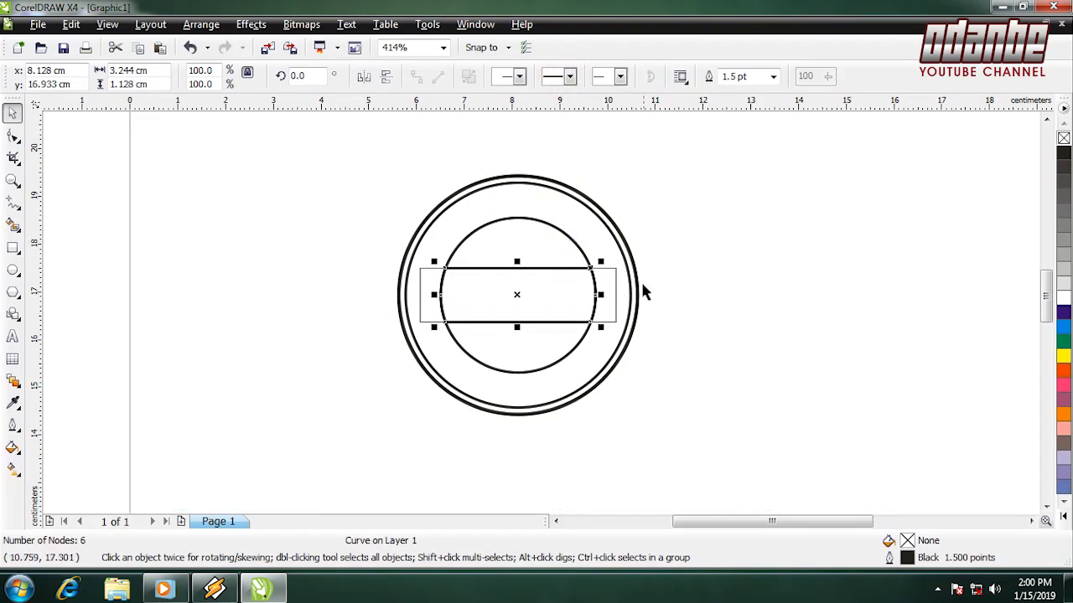
left_click(699, 218)
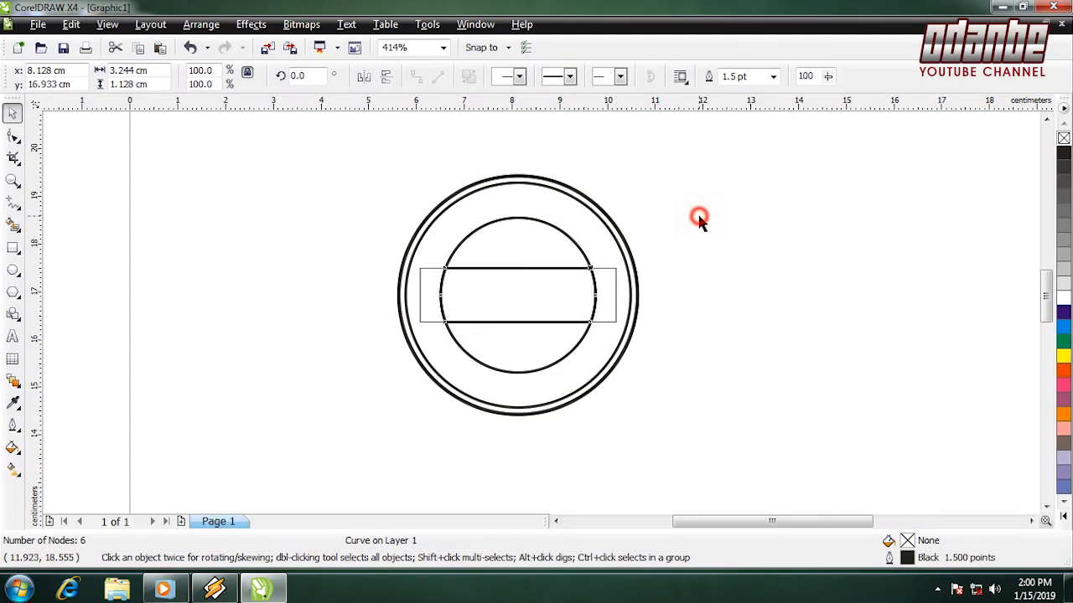
left_click(616, 291)
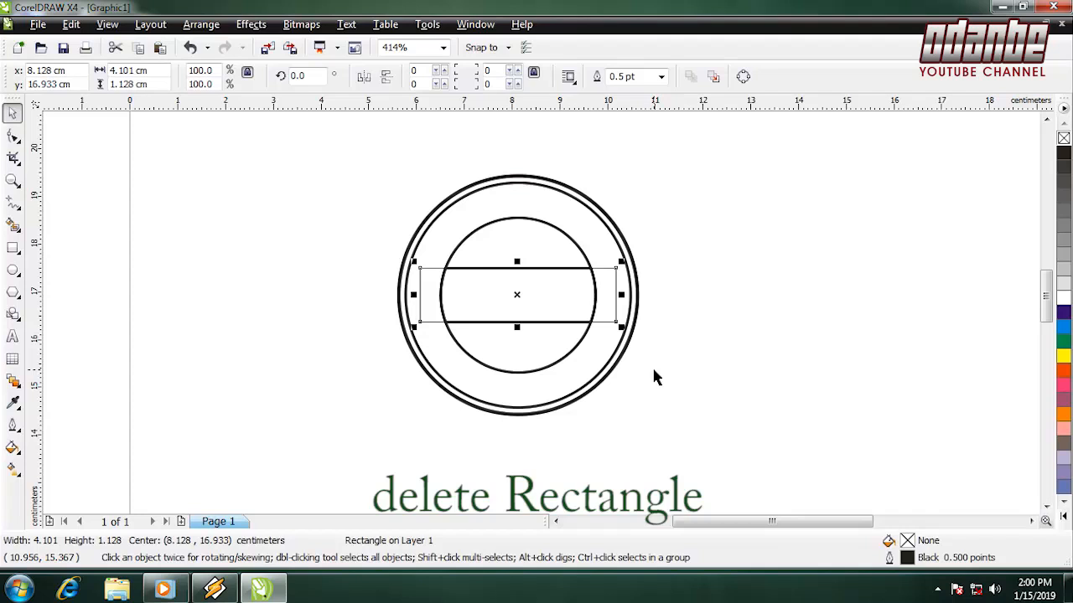
key("Delete")
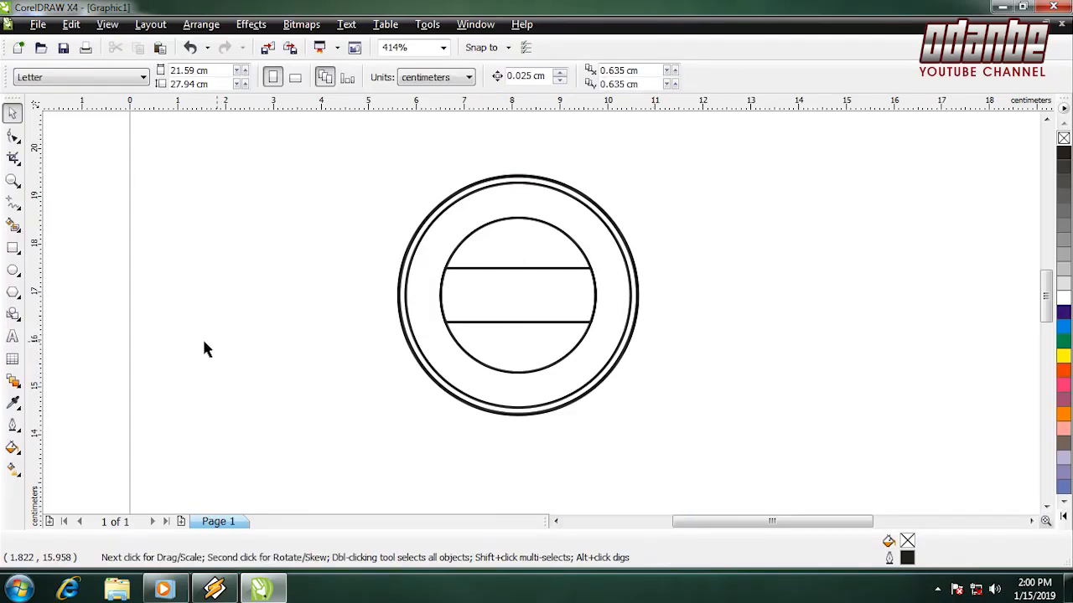
Start an artistic text beside the circles, formatted as 12 pt BookmanITC Lt BT Bold with center alignment
left_click(13, 336)
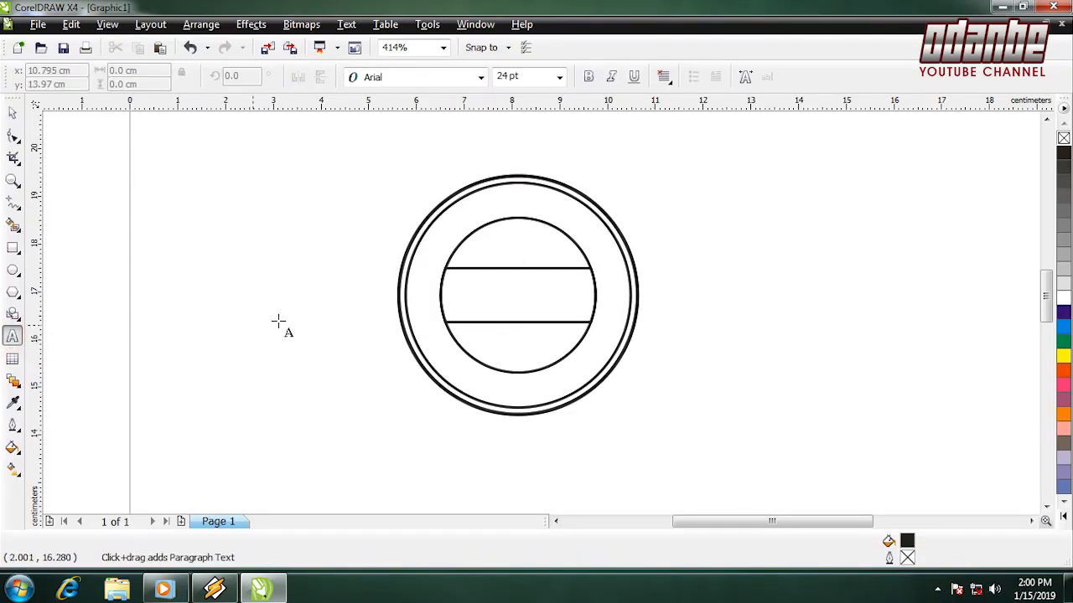
left_click(756, 200)
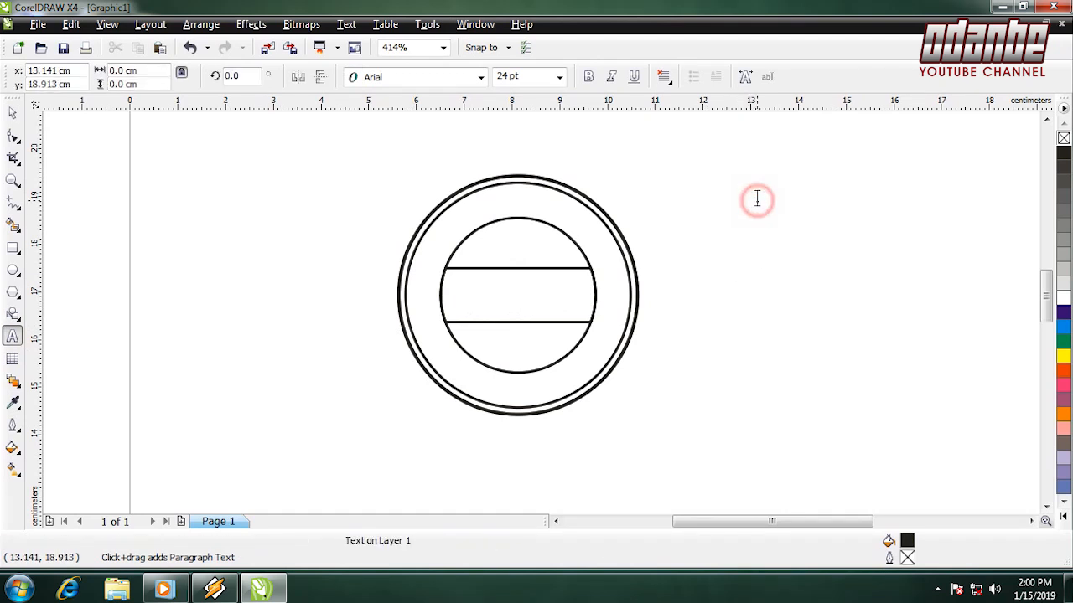
left_click(560, 78)
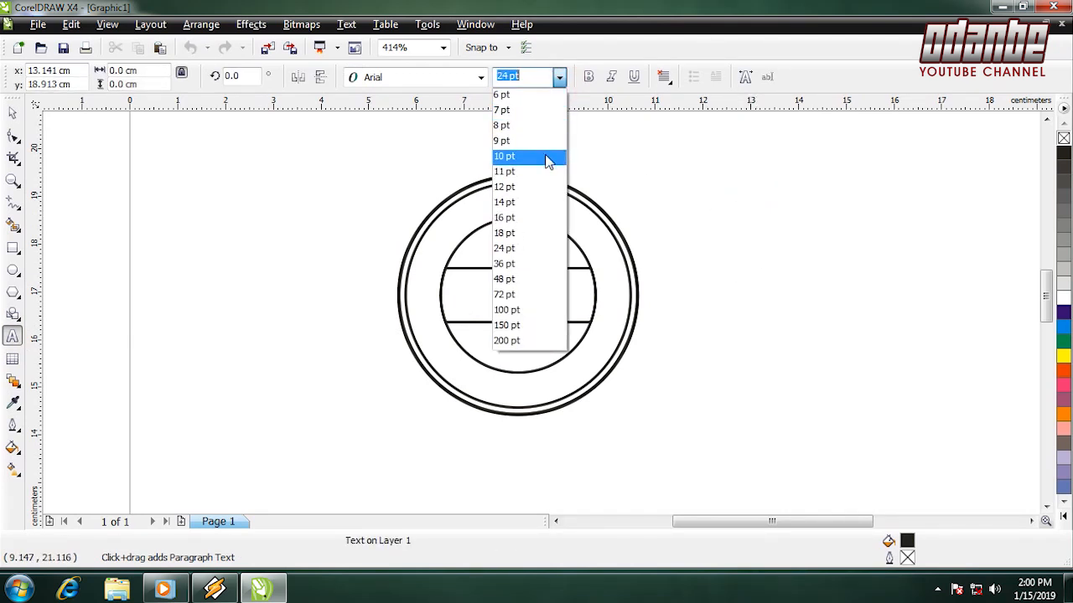
left_click(542, 186)
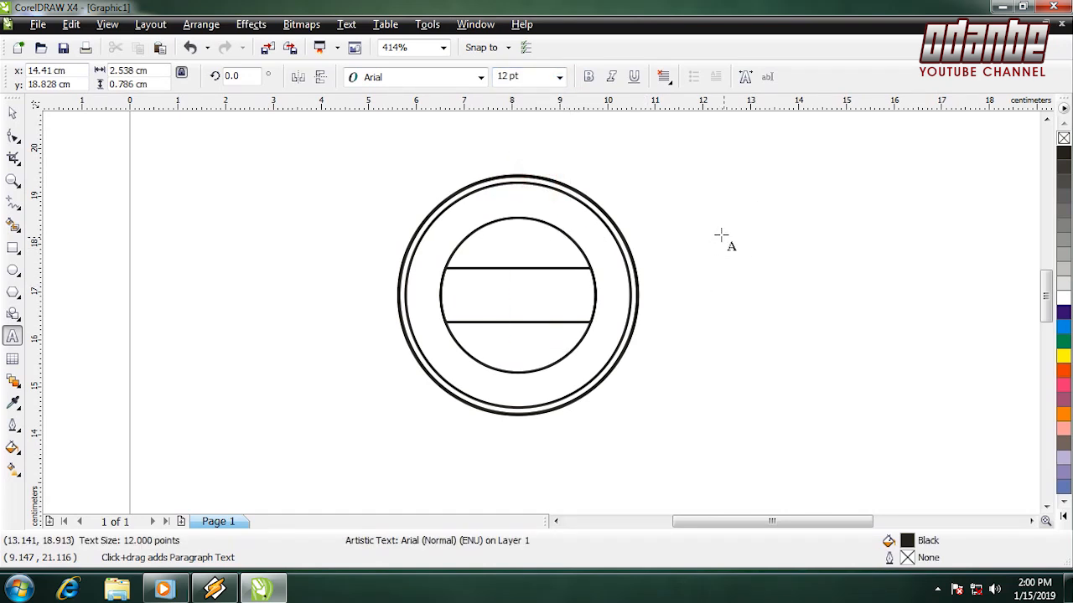
left_click(662, 77)
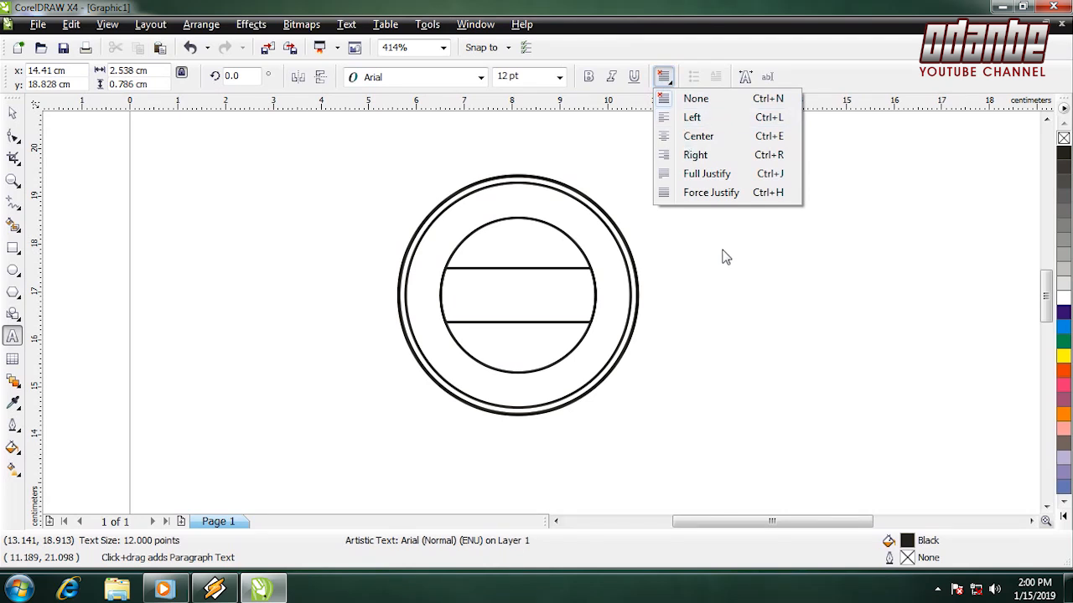
left_click(707, 137)
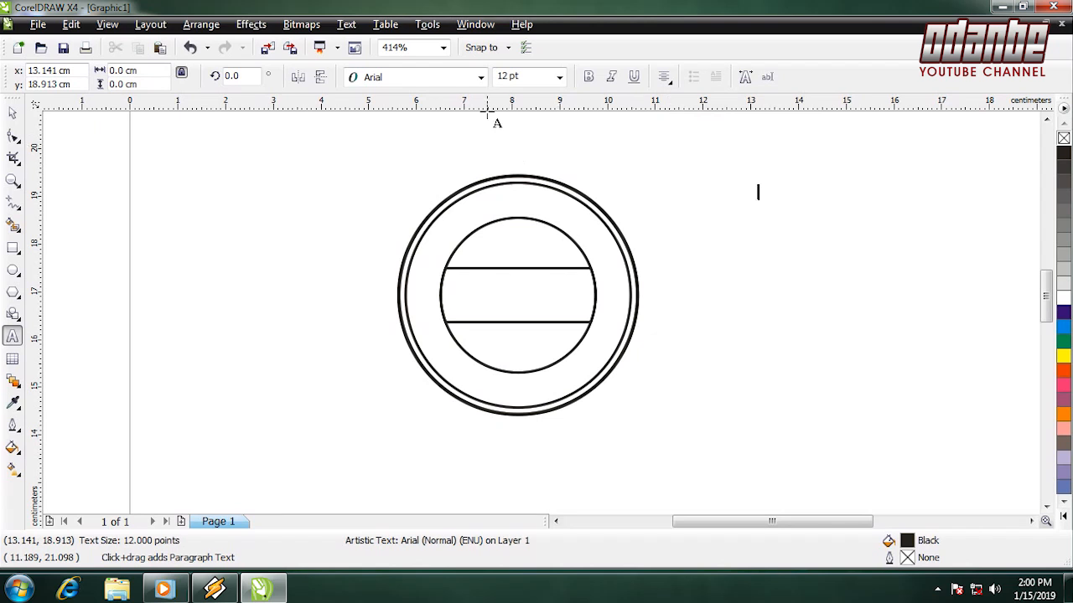
left_click(480, 77)
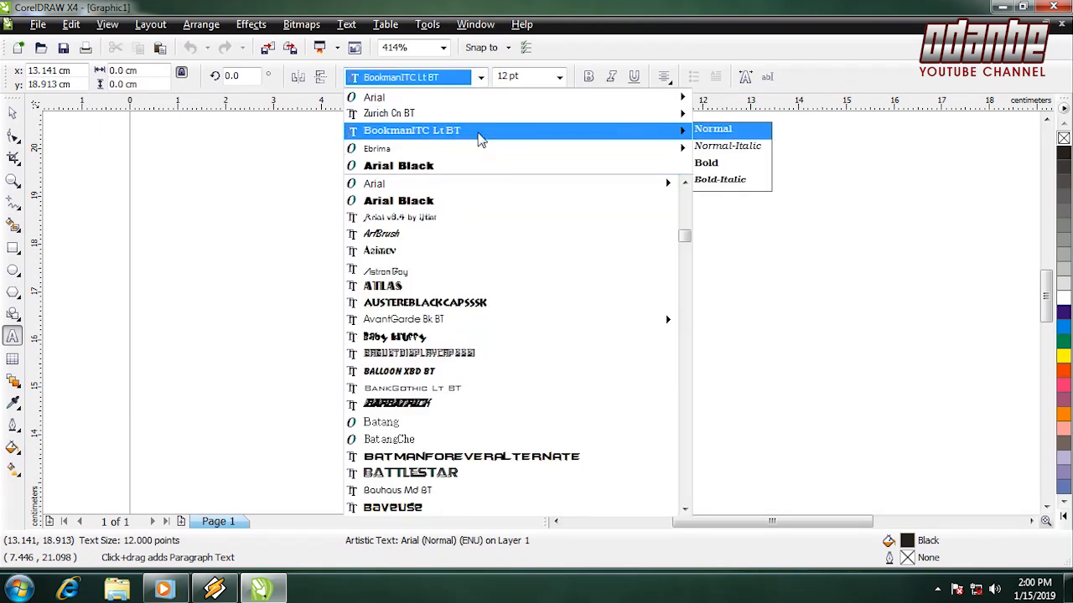
mouse_move(482, 137)
left_click(736, 163)
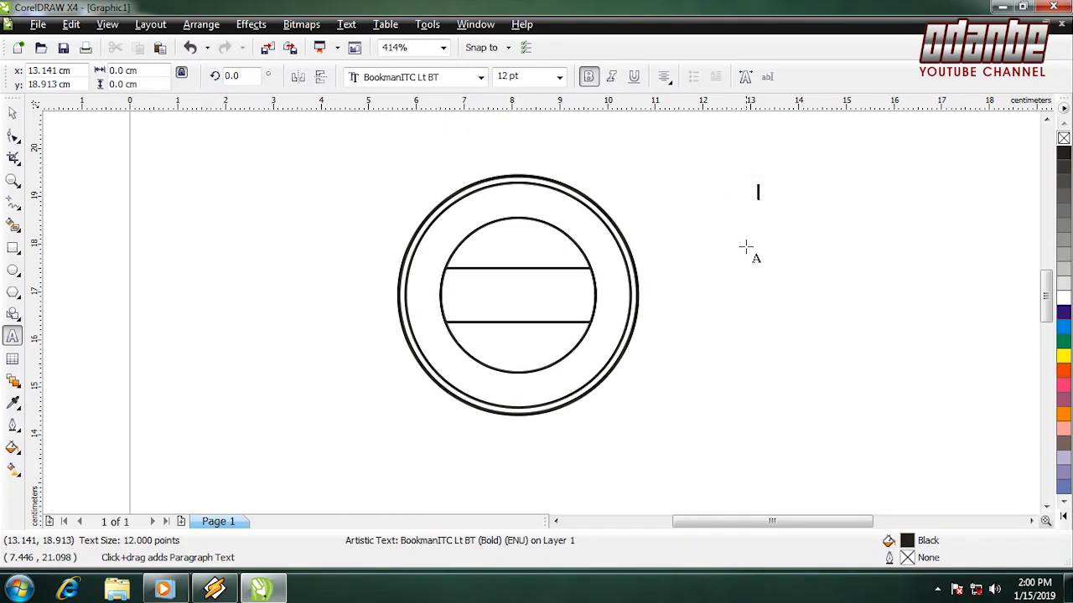
Enter the three-line text ART DESIGN, STAMP and CORELDRAW GRAPHIC, and break it apart into separate lines
type("ART")
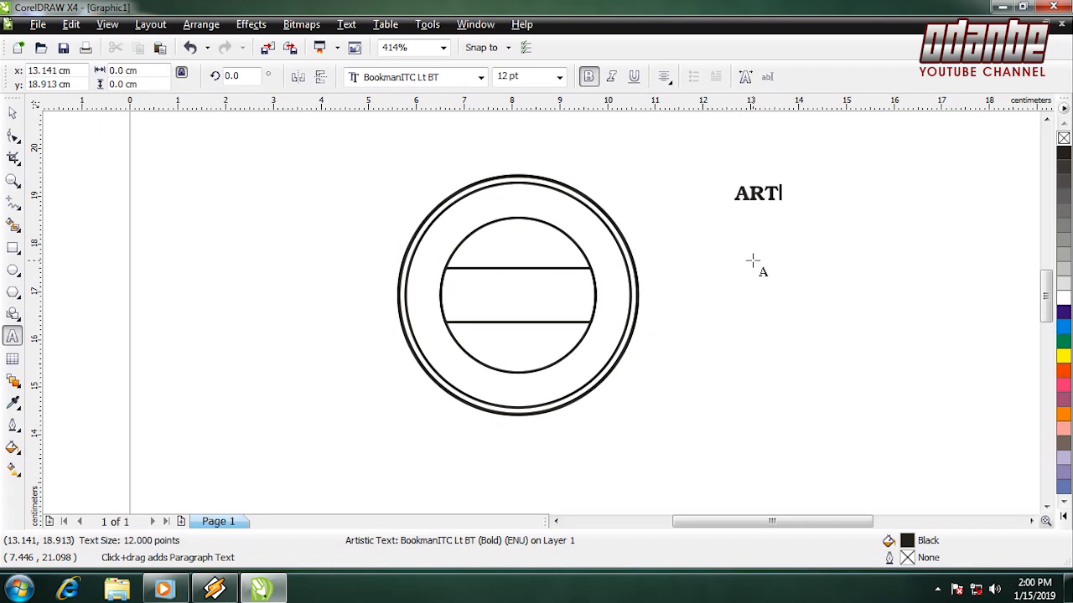
type(" DE")
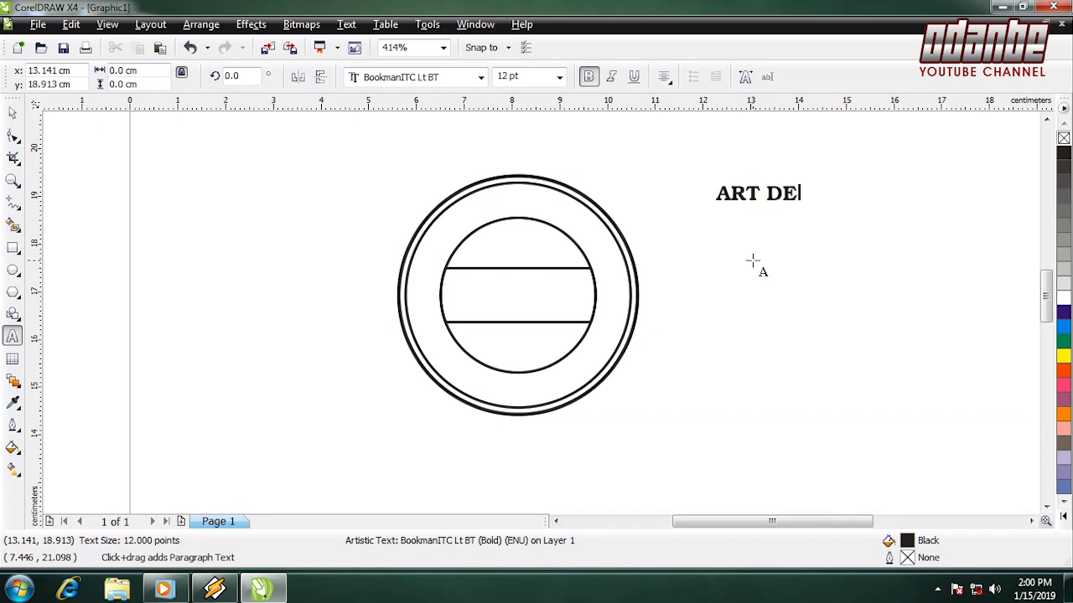
type("SIG")
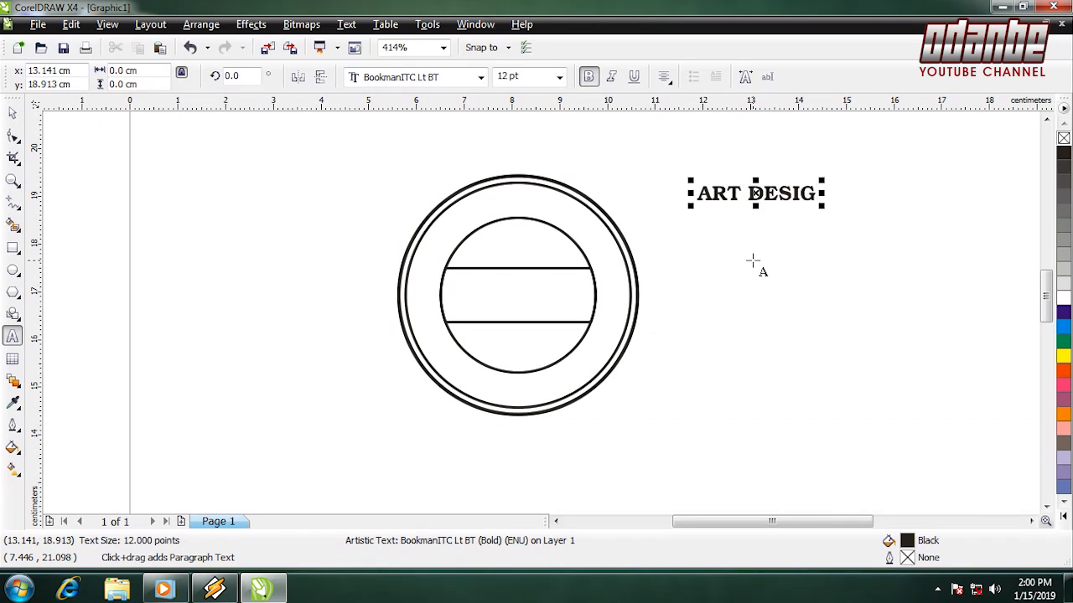
type("N STAMP ")
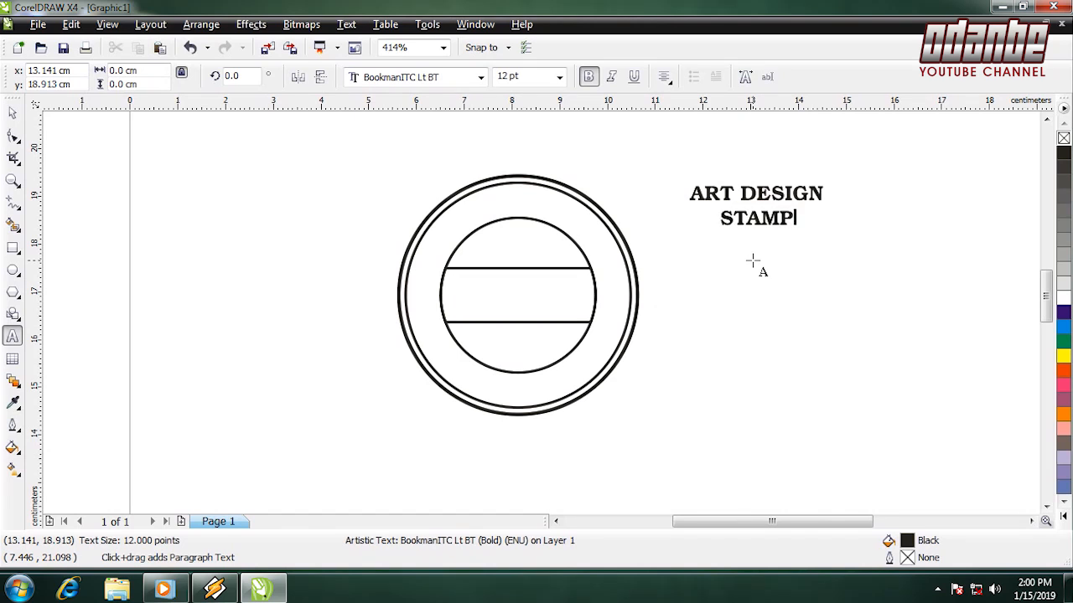
type("CORELD")
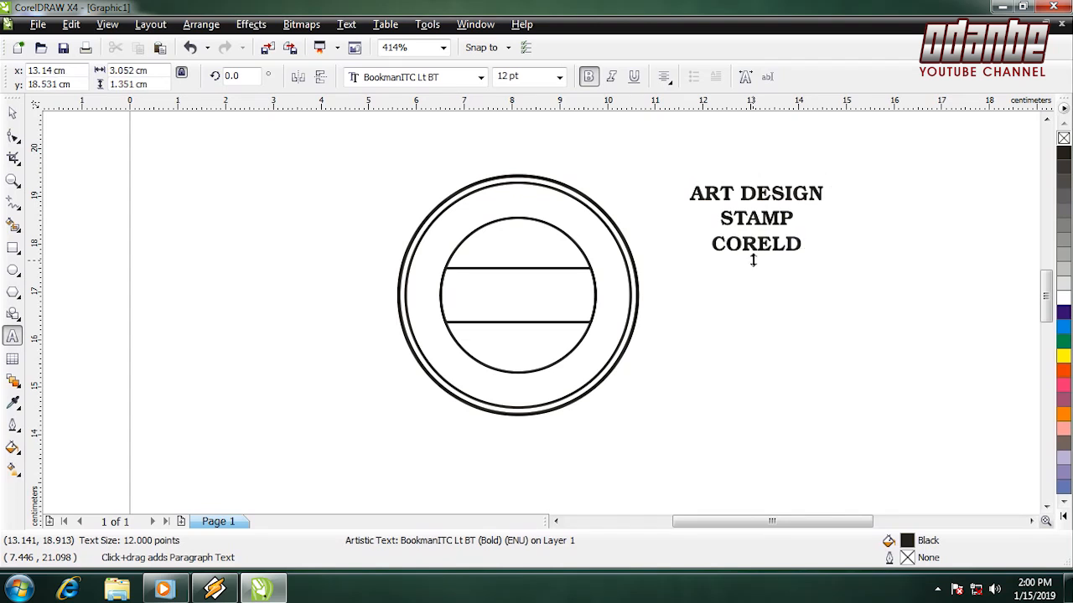
type("RAW GRA")
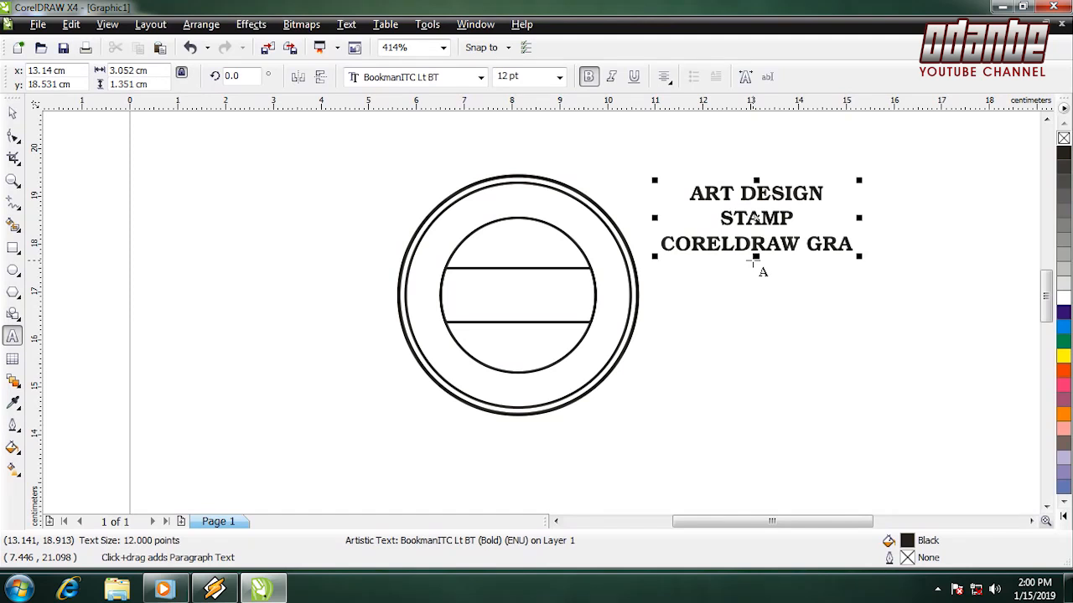
type("PHI")
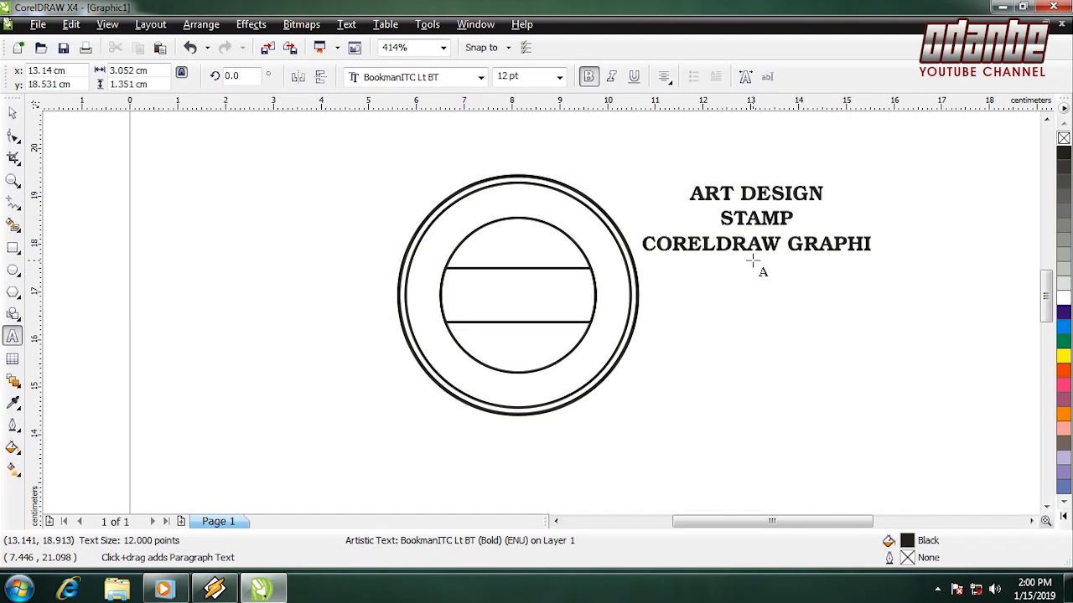
type("C")
key("ctrl+space")
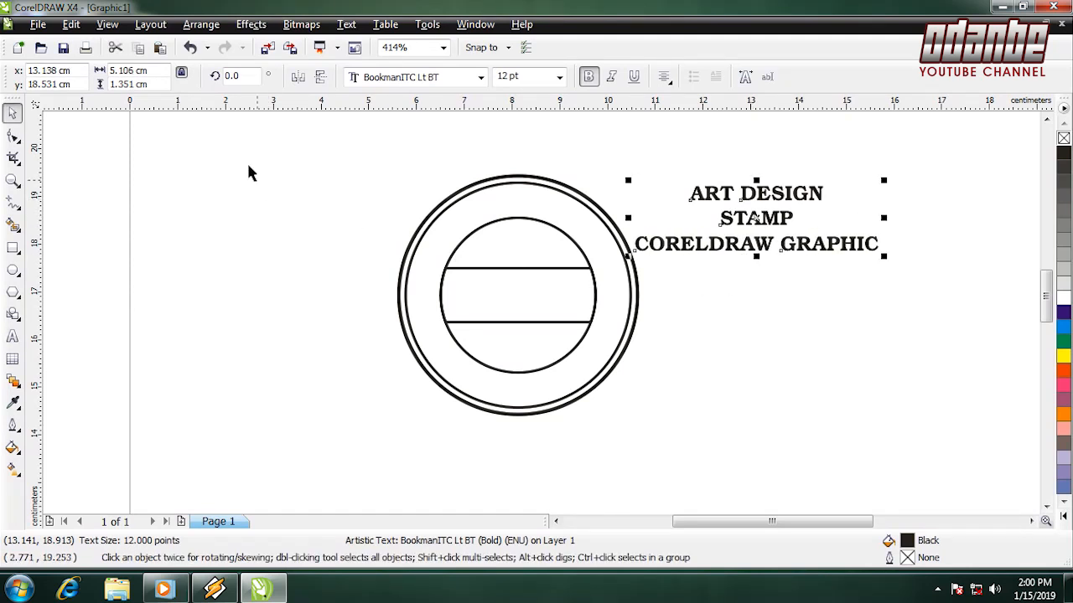
left_click(201, 24)
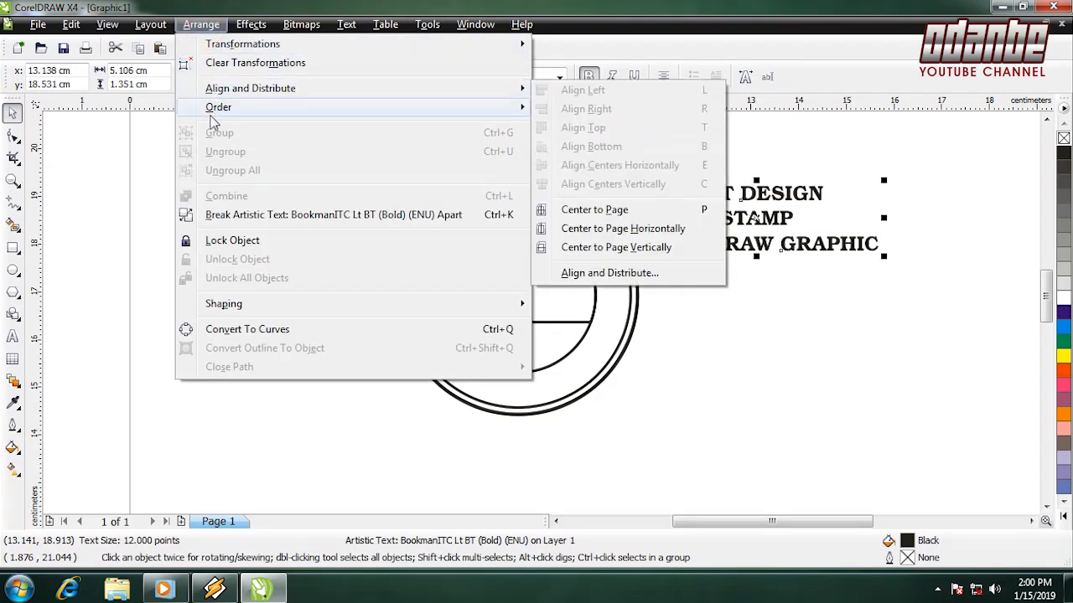
left_click(232, 216)
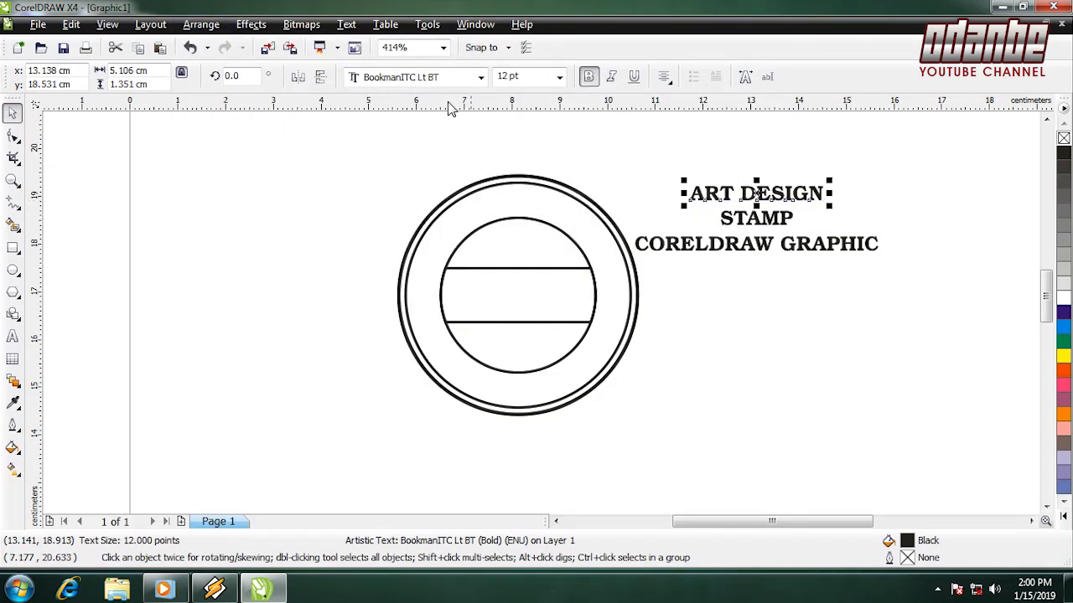
Fit the ART DESIGN text to the path of the innermost circle, centred along its upper arc
left_click(346, 24)
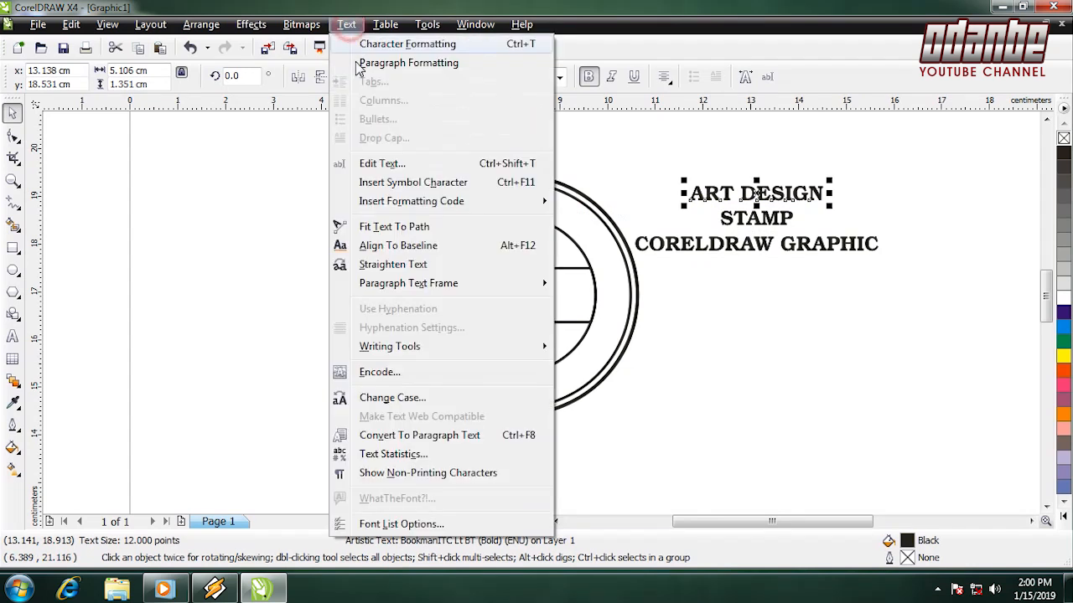
left_click(390, 228)
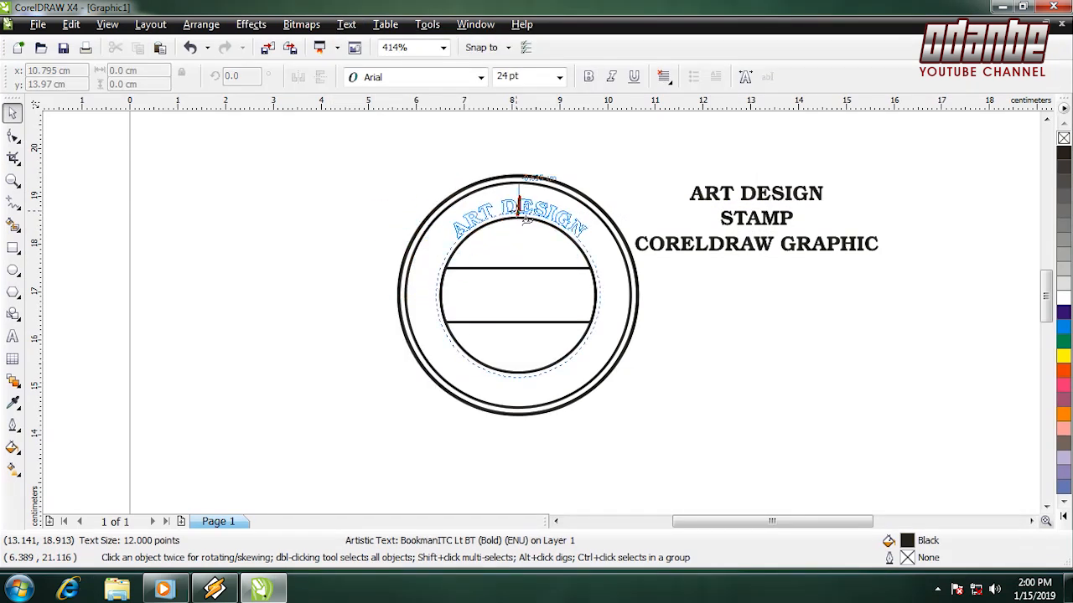
left_click(520, 208)
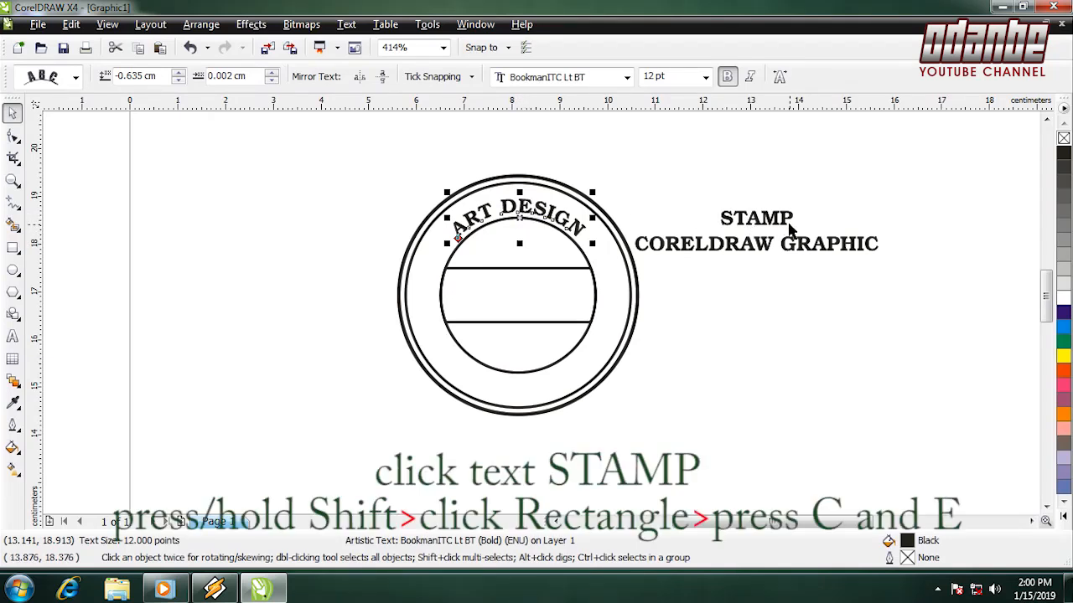
Centre the STAMP text horizontally and vertically on the centre band
left_click(784, 220)
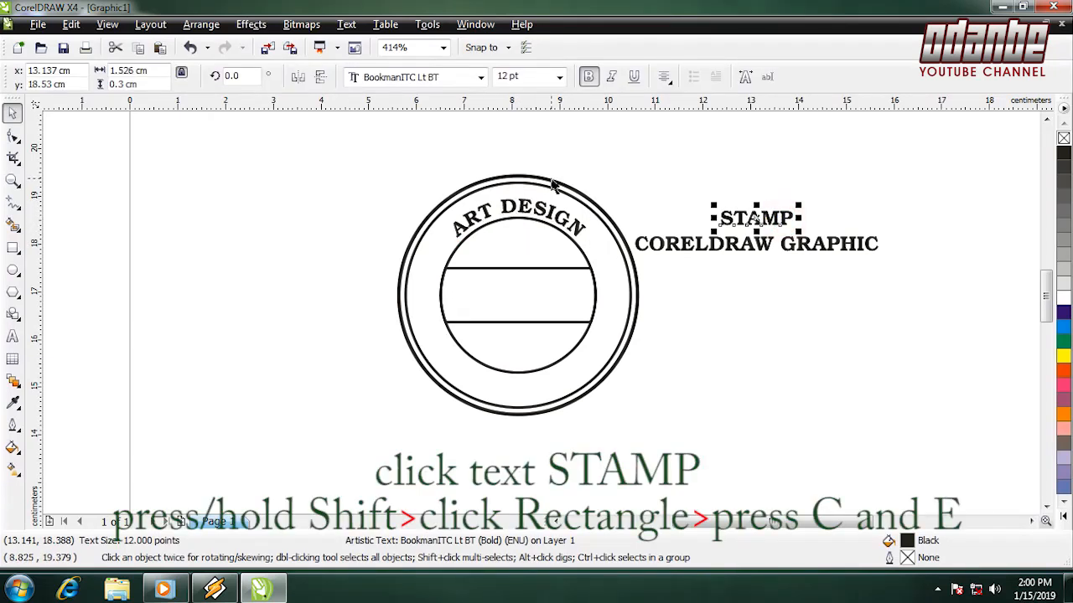
left_click(546, 270, "shift")
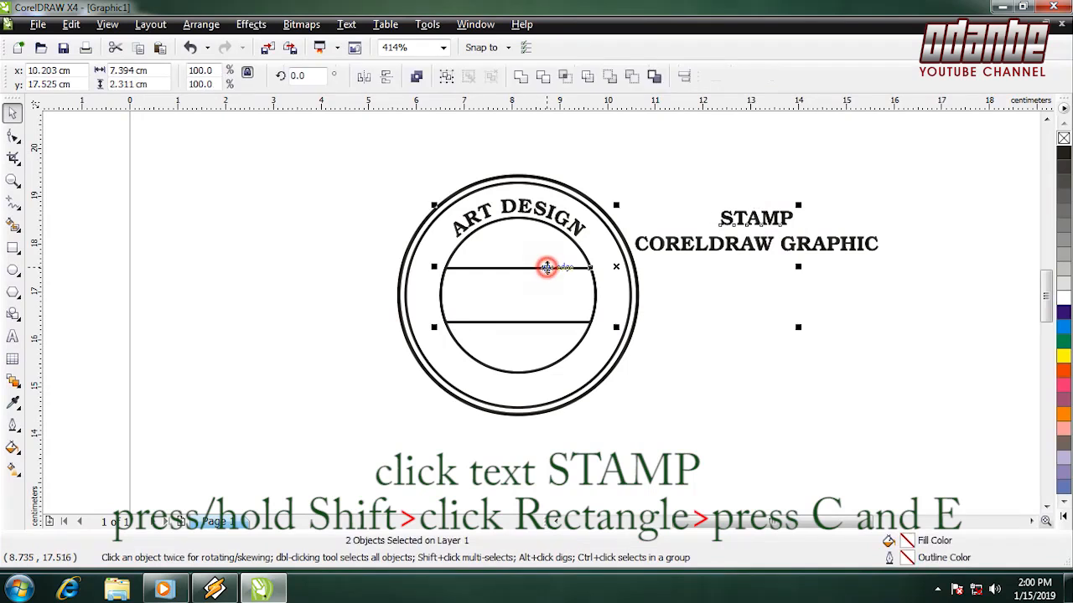
key("c")
key("e")
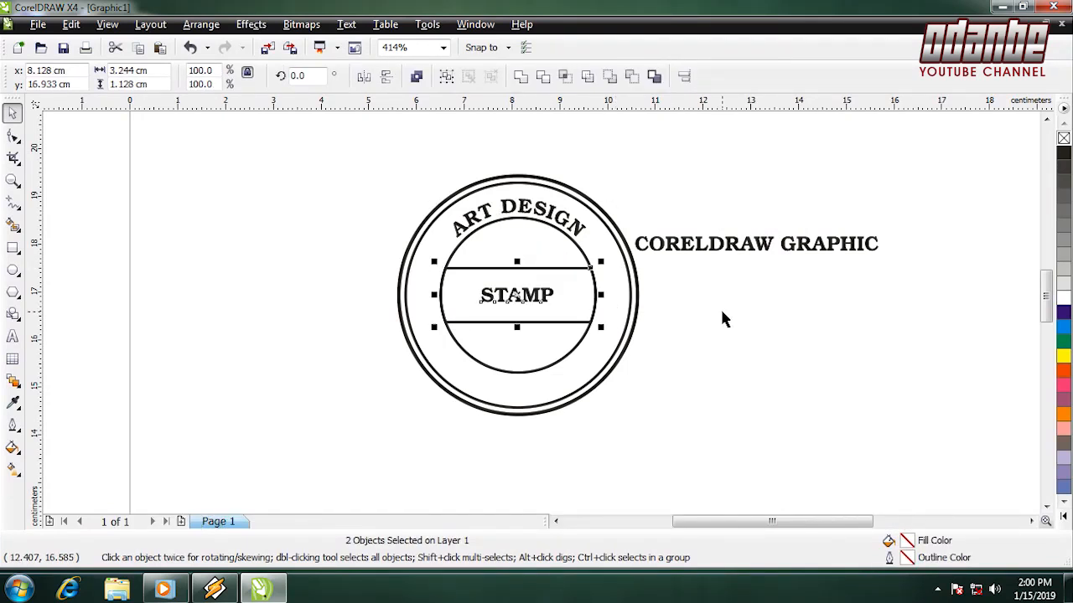
Fit the CORELDRAW GRAPHIC text along the innermost circle's lower arc and mirror it horizontally and vertically so it reads upright
left_click(733, 244)
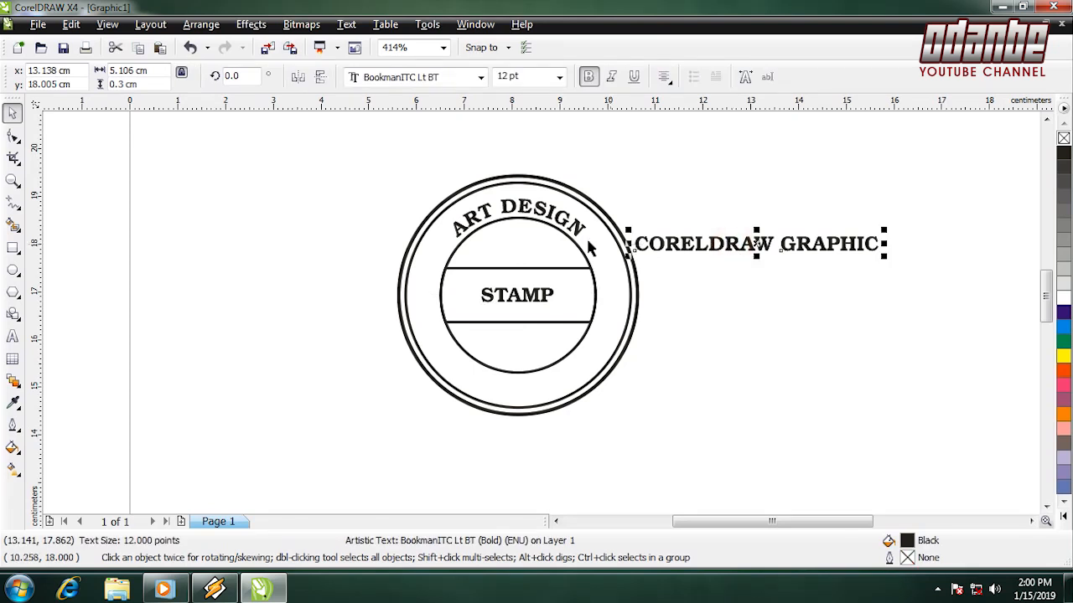
left_click(346, 25)
left_click(394, 227)
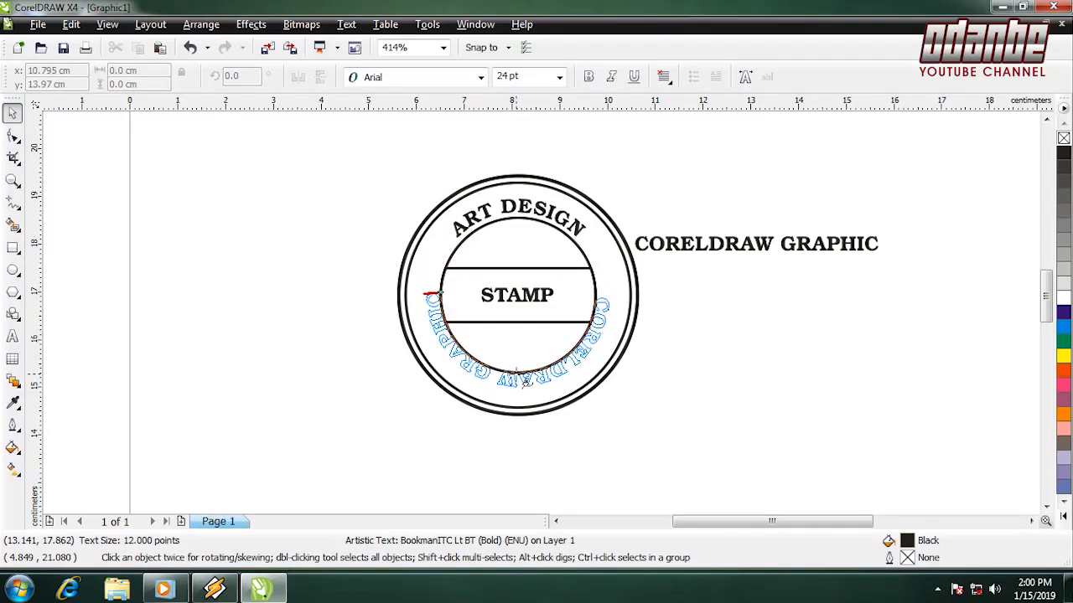
left_click(521, 379)
left_click(517, 382)
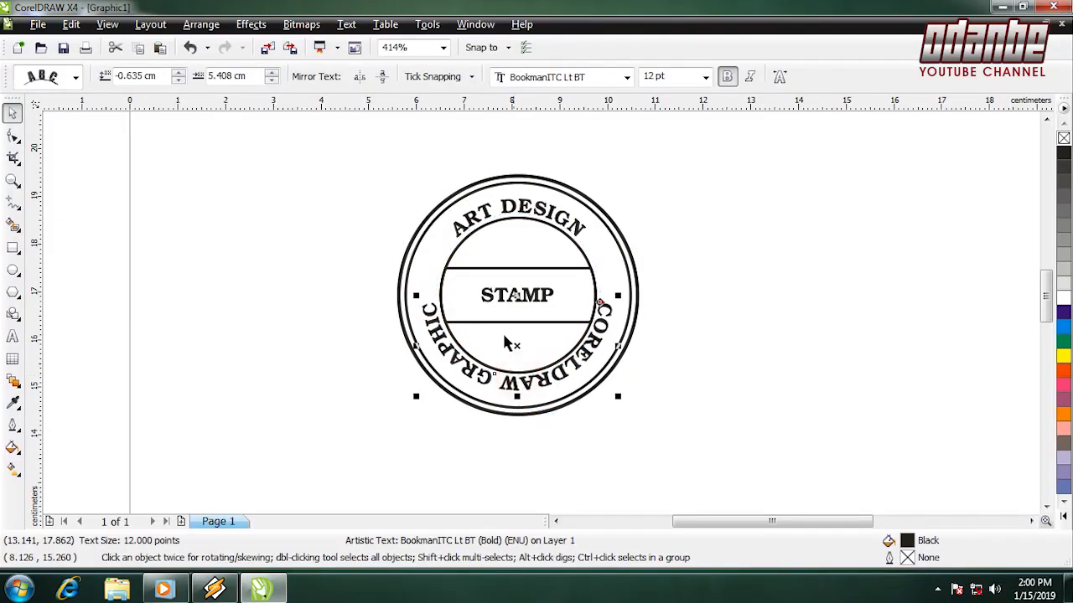
left_click(359, 77)
left_click(360, 77)
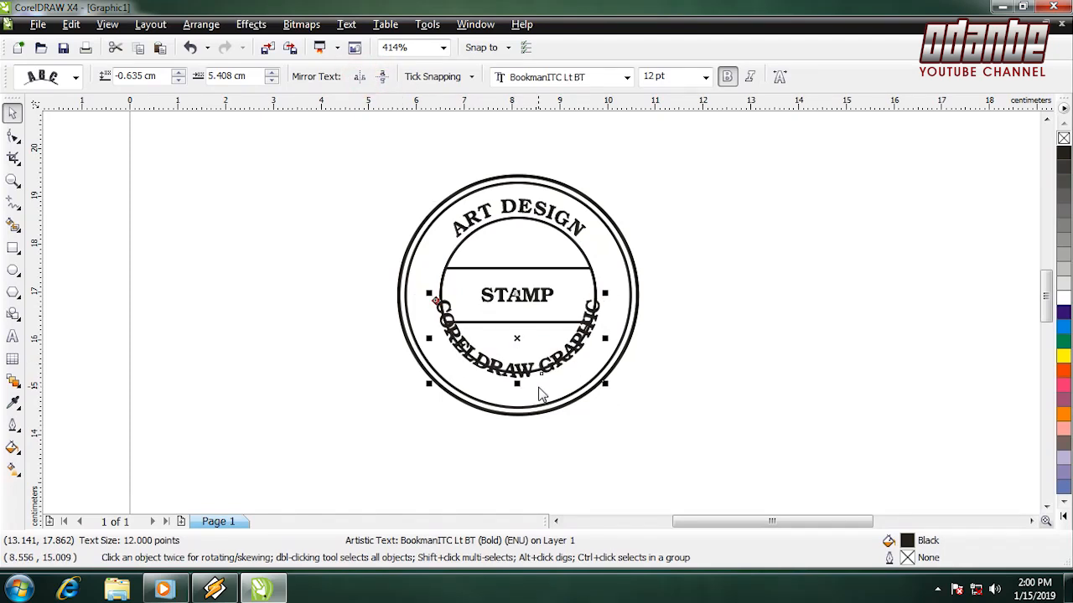
Move the CORELDRAW GRAPHIC text outward into the ring, at a distance from path of about -0.241 cm
key("z")
left_click_drag(383, 282, 645, 413)
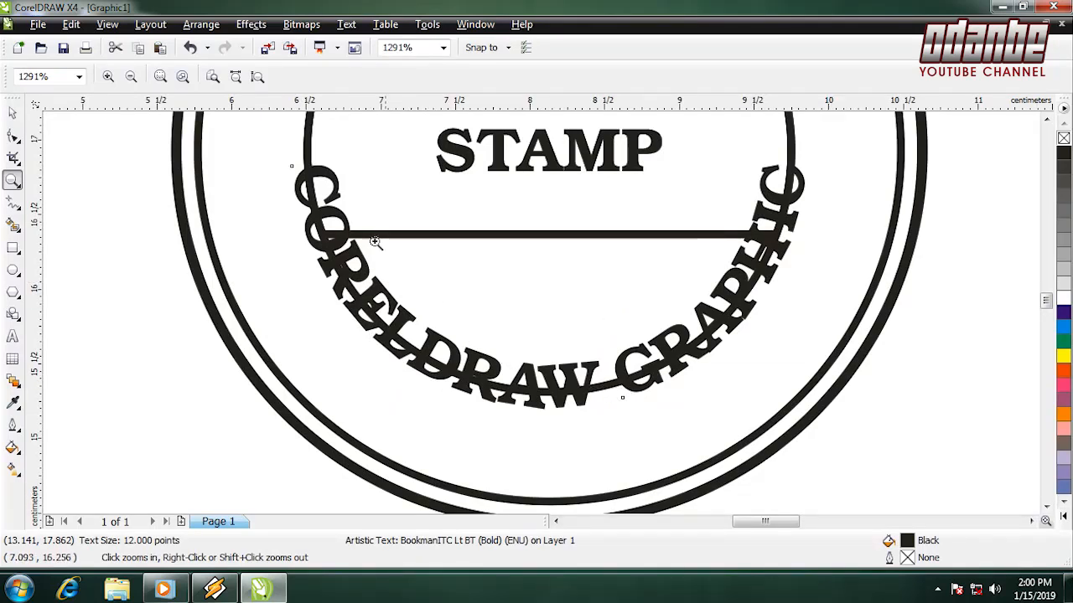
left_click(13, 111)
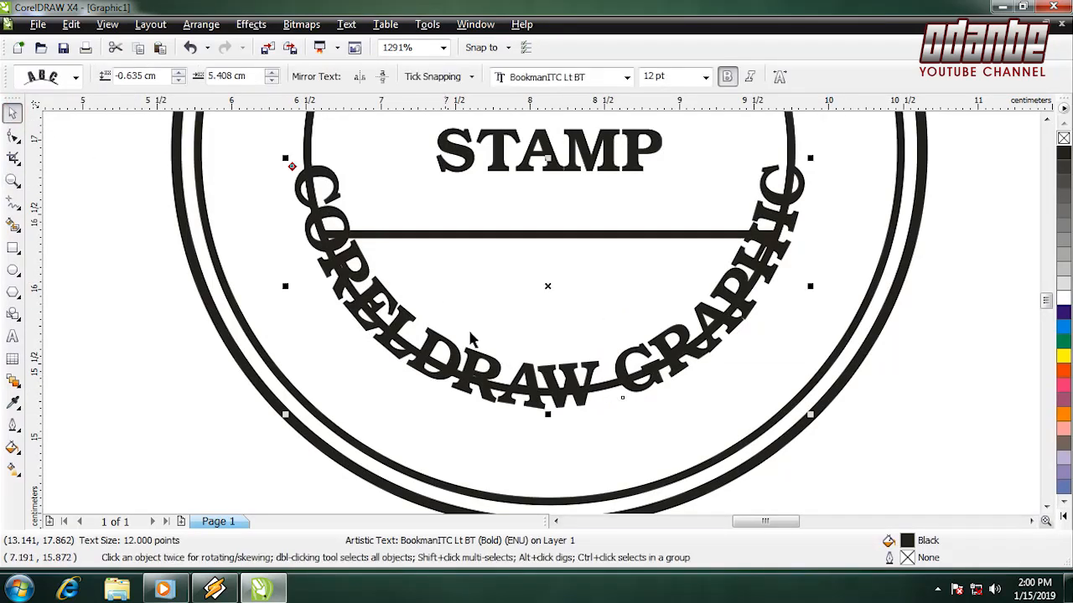
left_click_drag(568, 383, 567, 444)
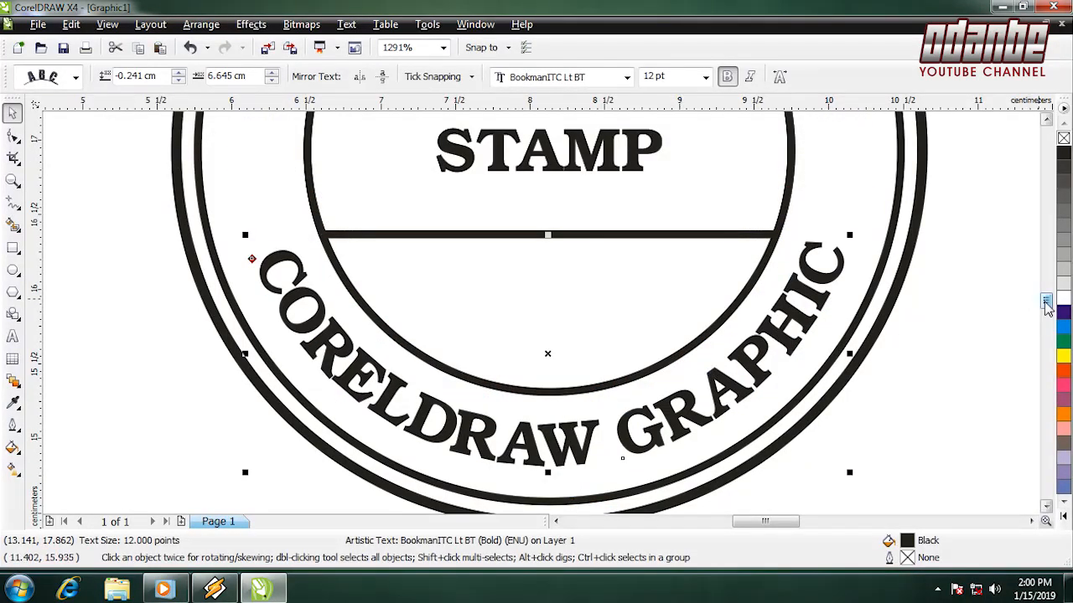
Move the ART DESIGN text slightly outward from the innermost circle, to a distance from path of about -0.549 cm
left_click_drag(1046, 299, 1047, 285)
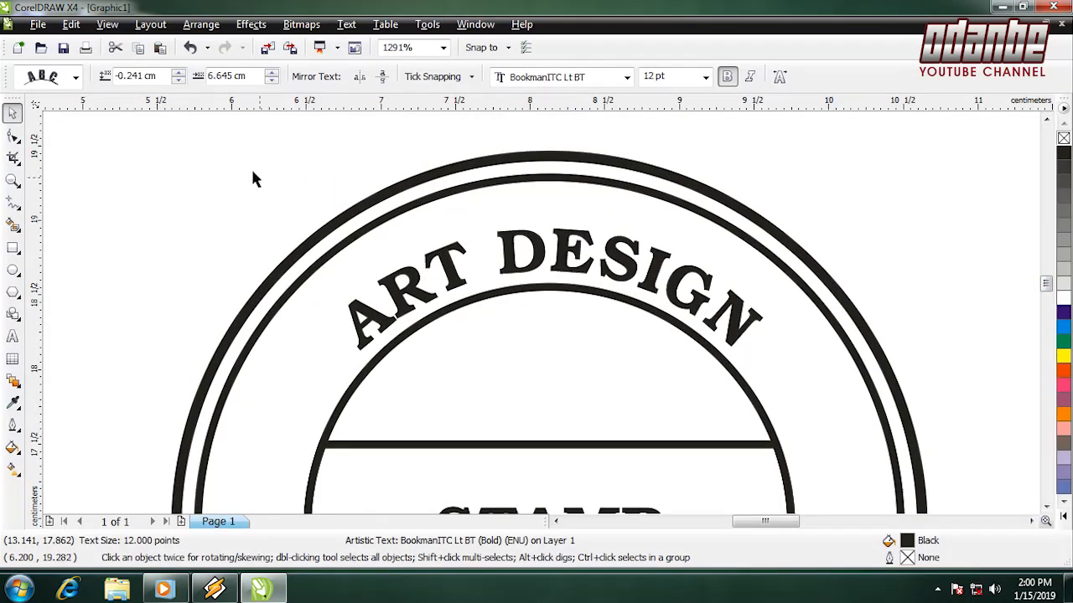
left_click(13, 136)
left_click(448, 277)
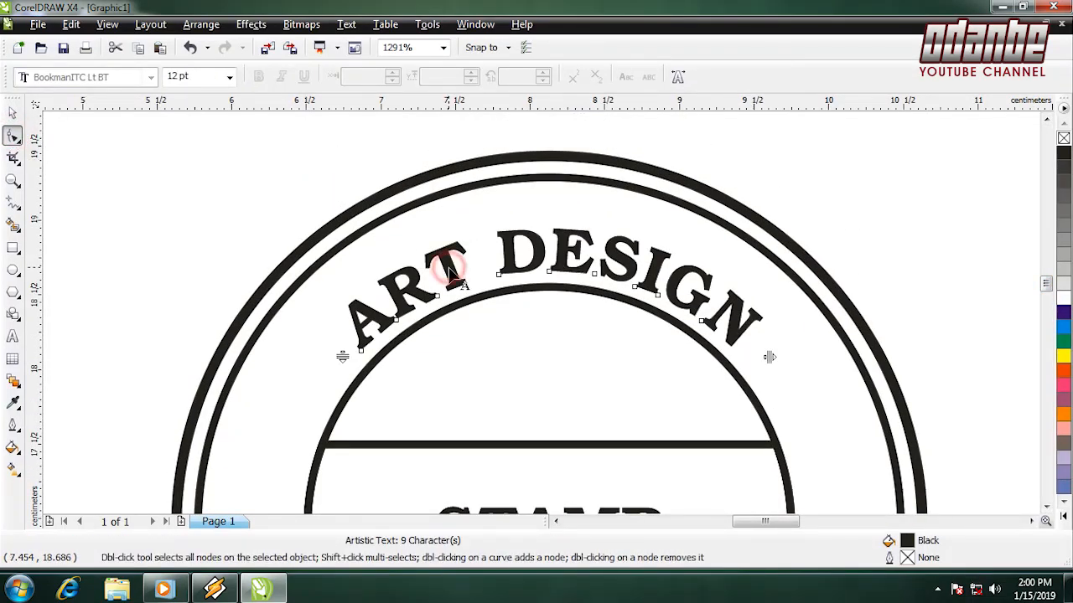
left_click(12, 114)
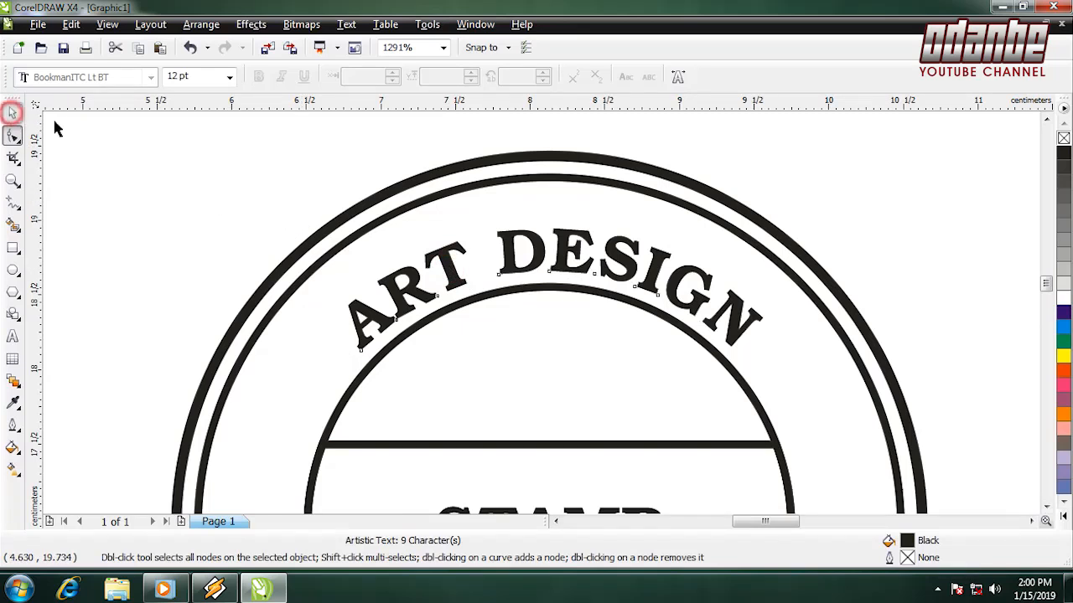
left_click(540, 256)
left_click_drag(540, 255, 540, 243)
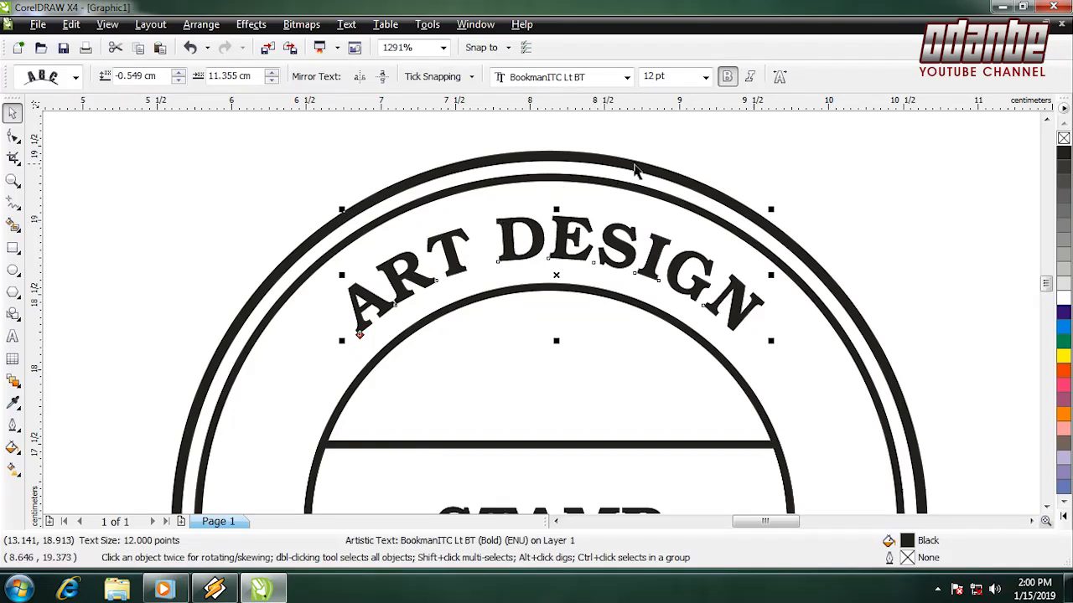
Set the ART DESIGN text to 16 pt and widen its letter spacing along the upper arc of the ring
left_click(706, 77)
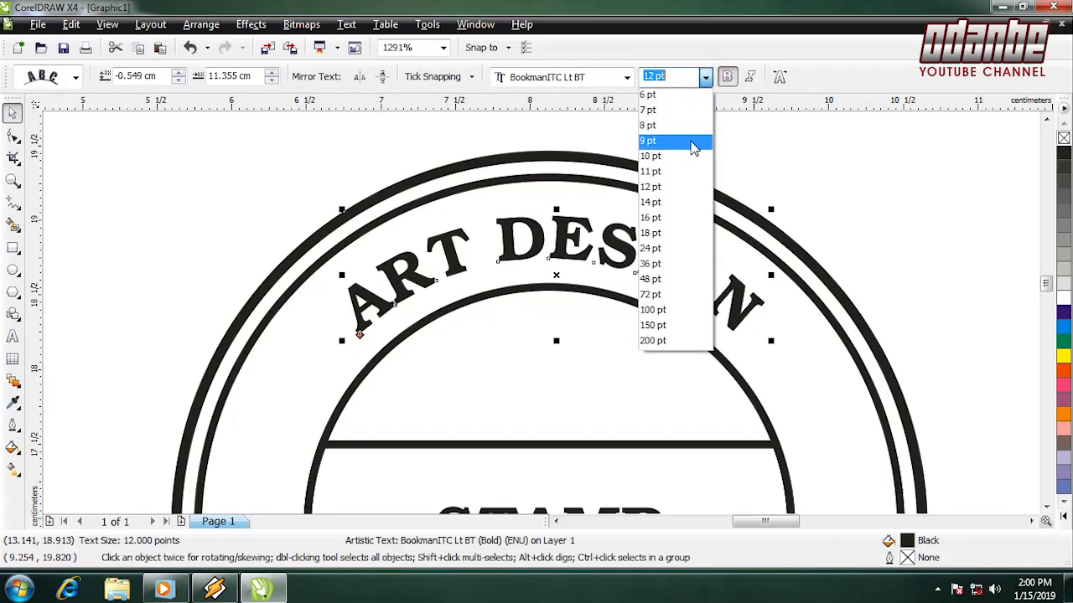
left_click(676, 218)
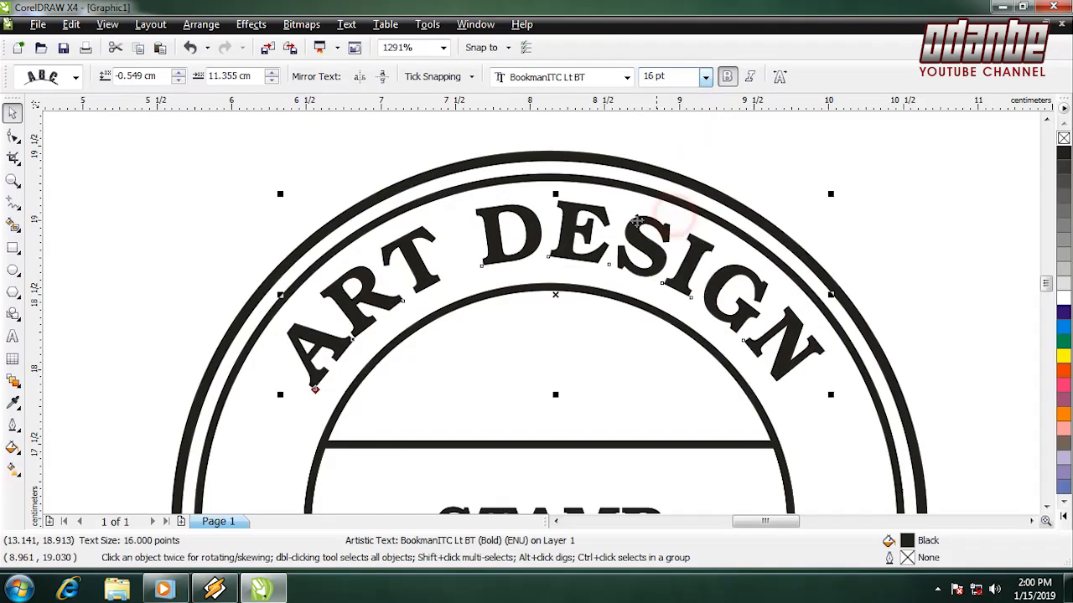
left_click(12, 136)
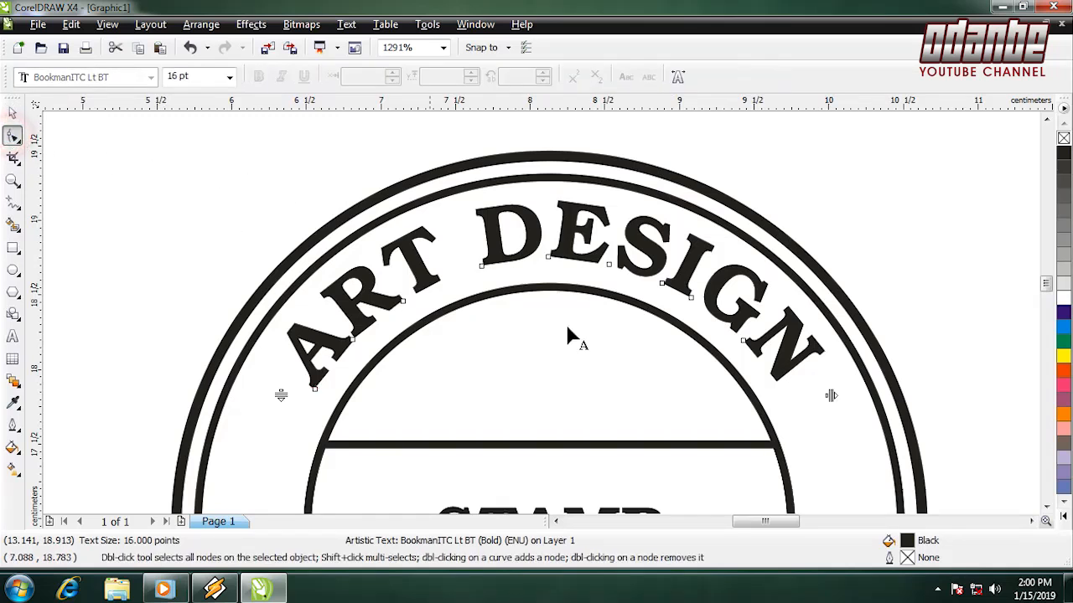
left_click_drag(832, 396, 863, 450)
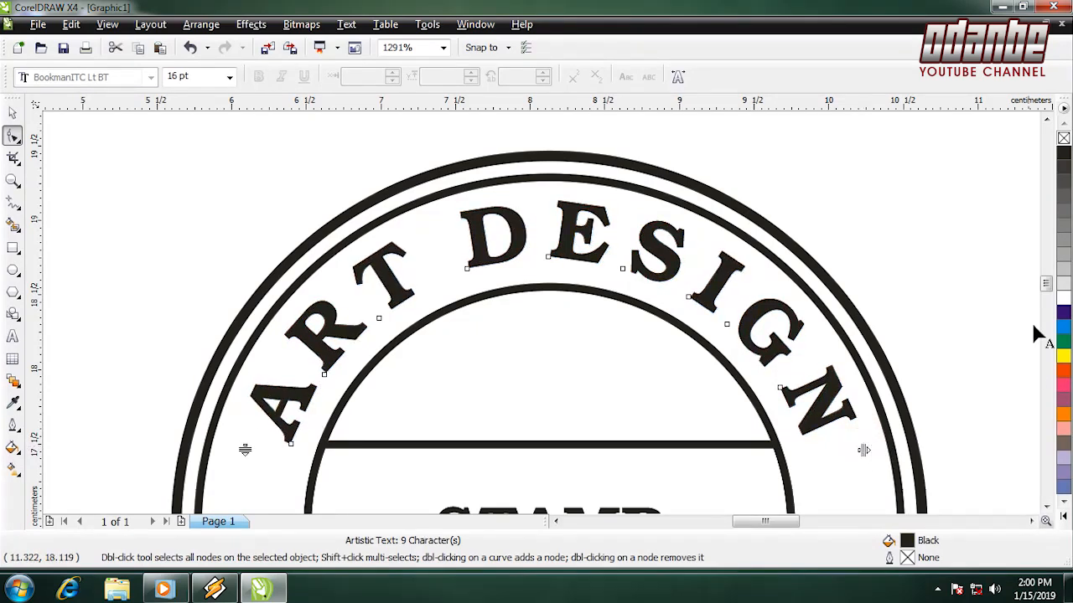
Enlarge the STAMP text from its centre to about 23 pt, 2.93 cm wide, so it fills the centre band
left_click_drag(1046, 286, 1046, 303)
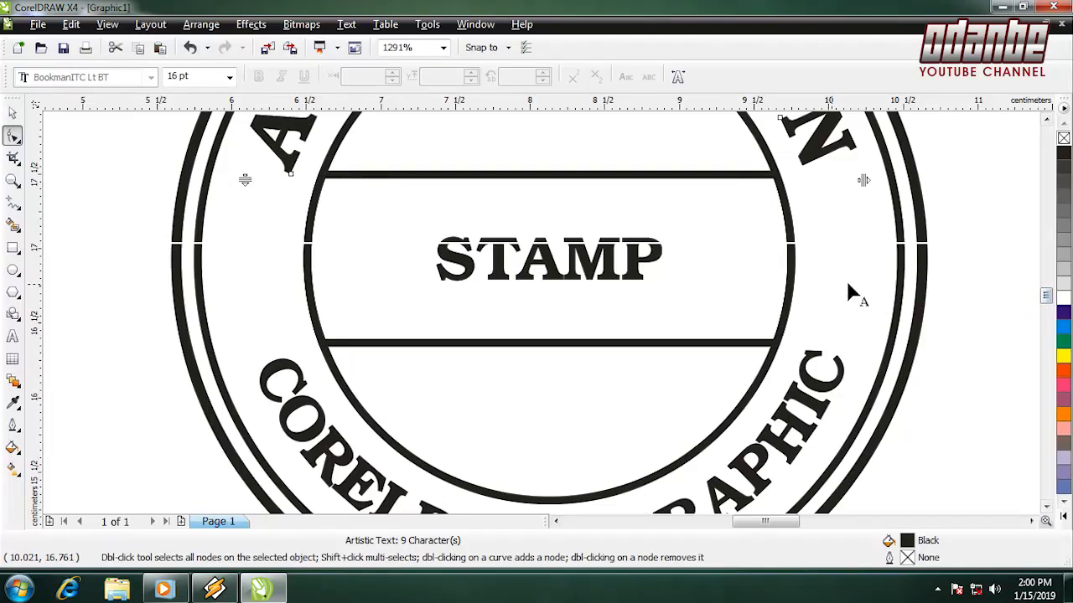
left_click(13, 113)
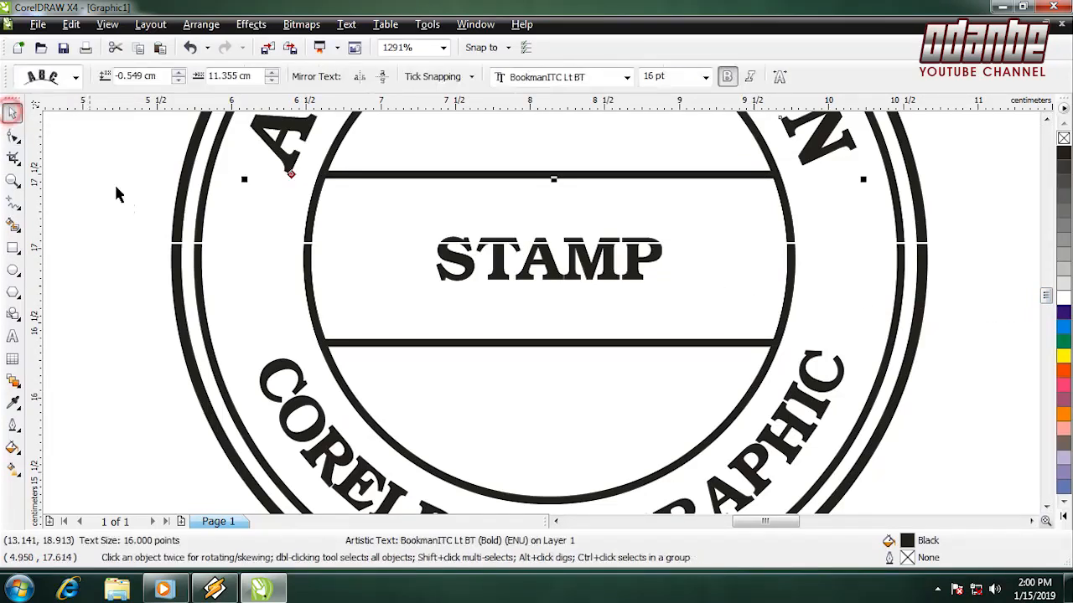
left_click(637, 264)
left_click_drag(662, 279, 775, 411)
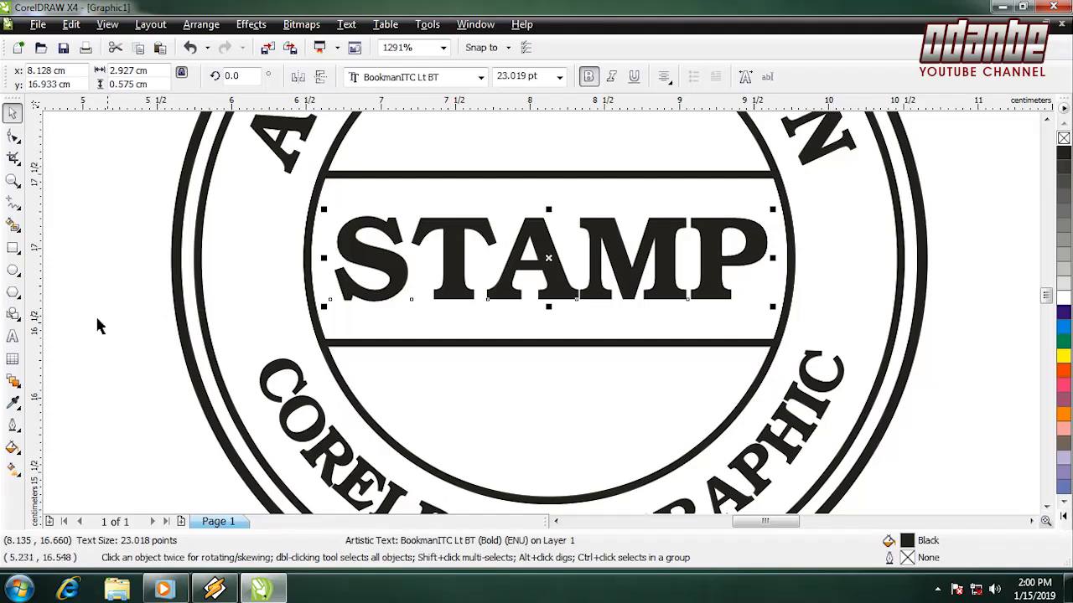
Draw a five-pointed star about 0.41 by 0.39 cm and place it in the left side of the ring, level with the STAMP text
left_click(14, 293)
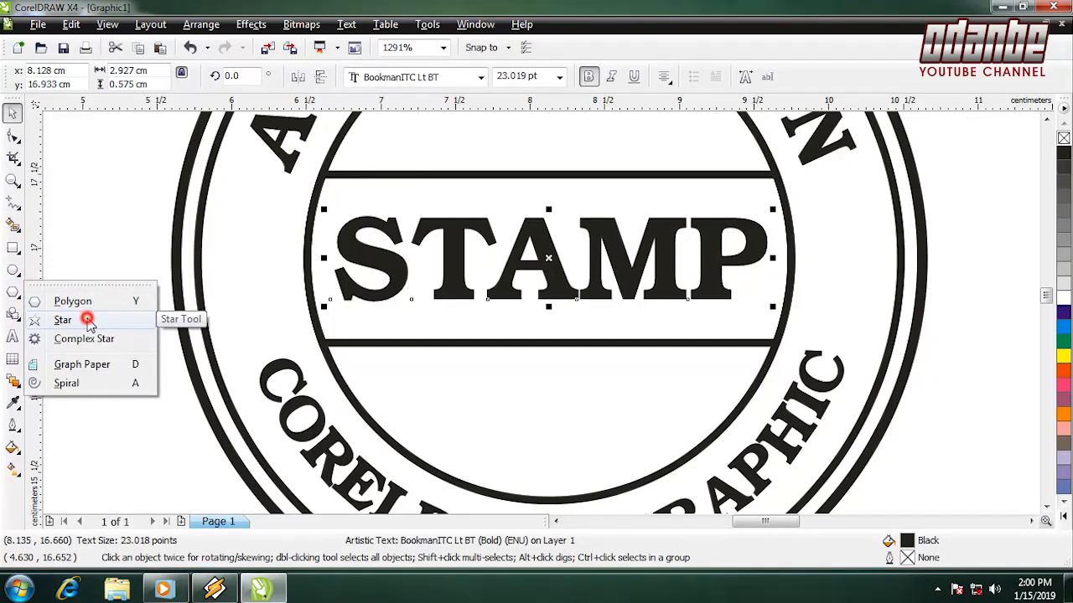
left_click(63, 320)
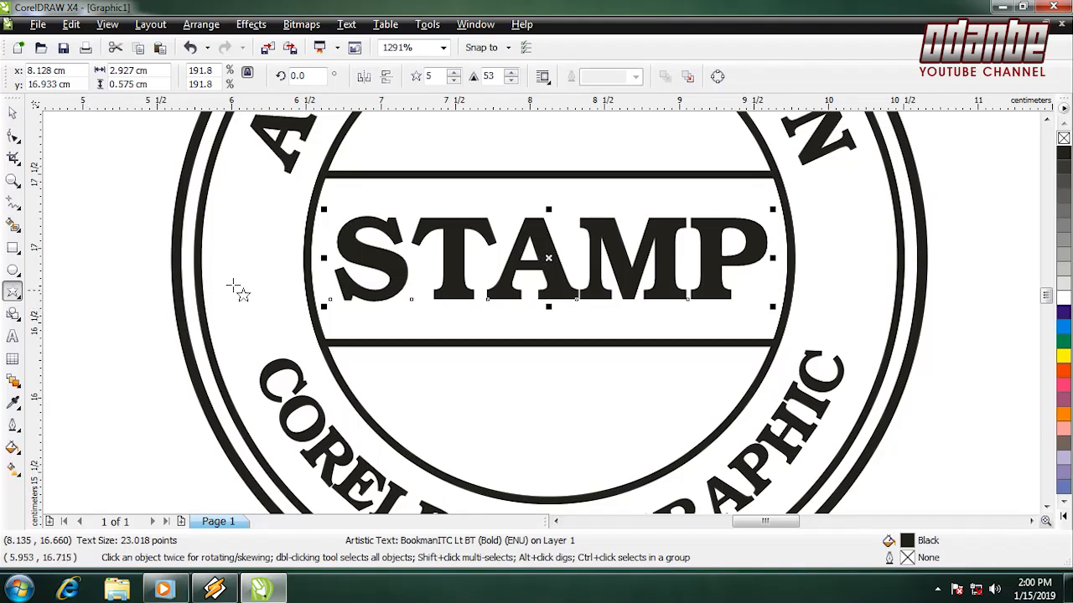
left_click_drag(224, 231, 274, 295)
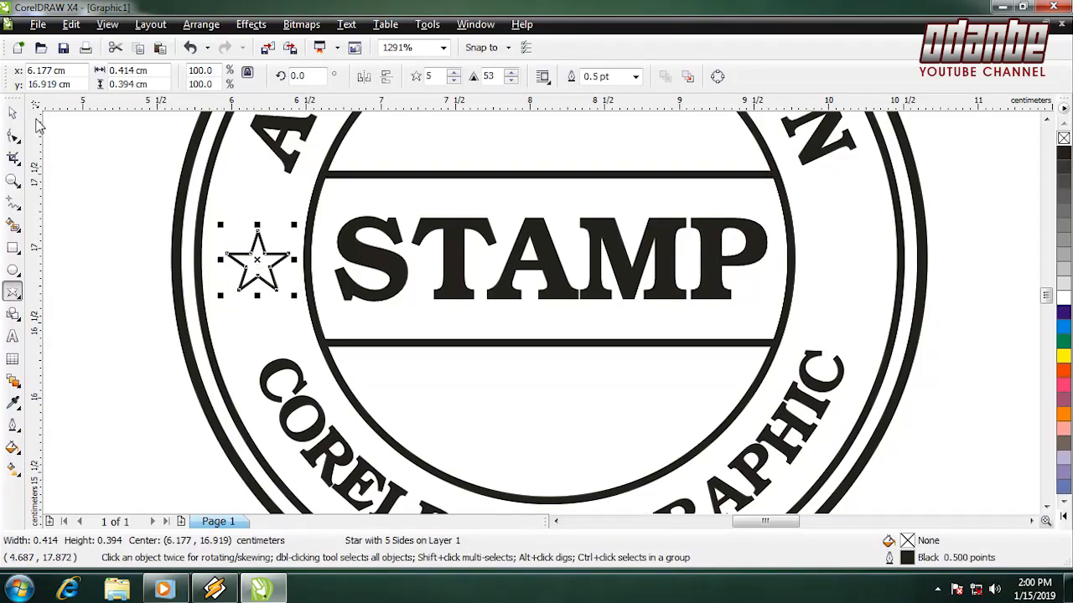
left_click(12, 111)
left_click_drag(259, 262, 255, 254)
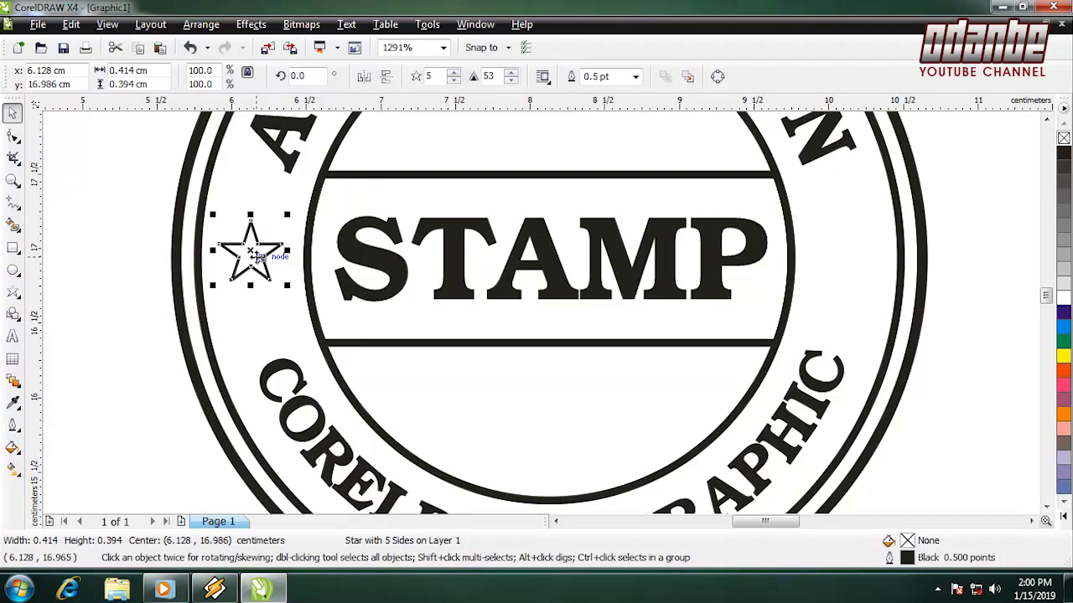
Fill the star with black and place a copy of it at the same height on the opposite side of the ring
left_click(1062, 153)
key("ctrl+c")
key("ctrl+v")
left_click_drag(261, 252, 843, 266)
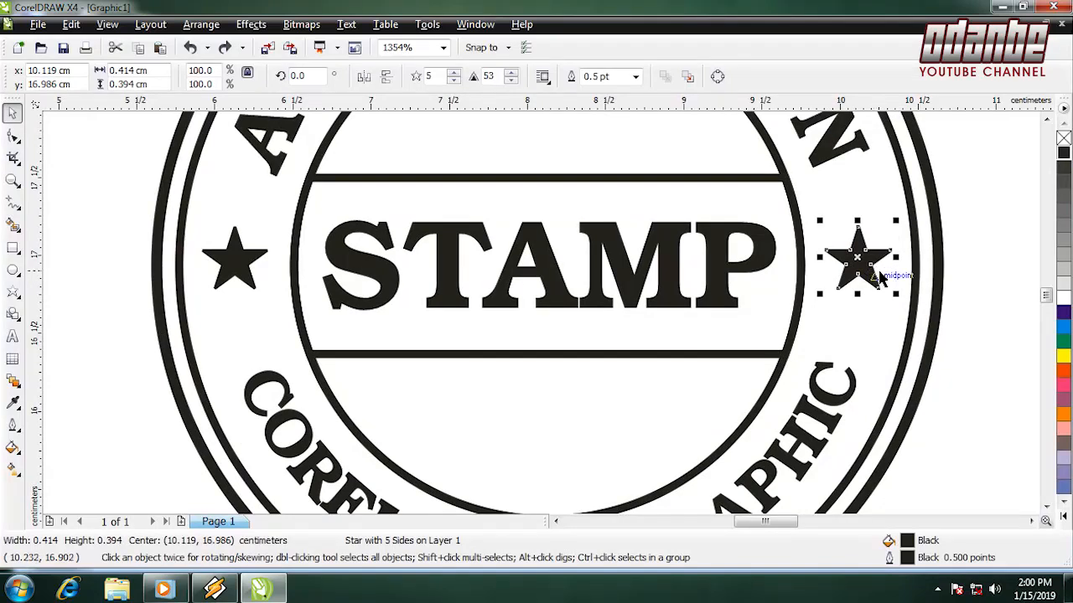
Widen the letter spacing of the CORELDRAW GRAPHIC text slightly along the lower arc of the ring
left_click_drag(1046, 296, 1047, 303)
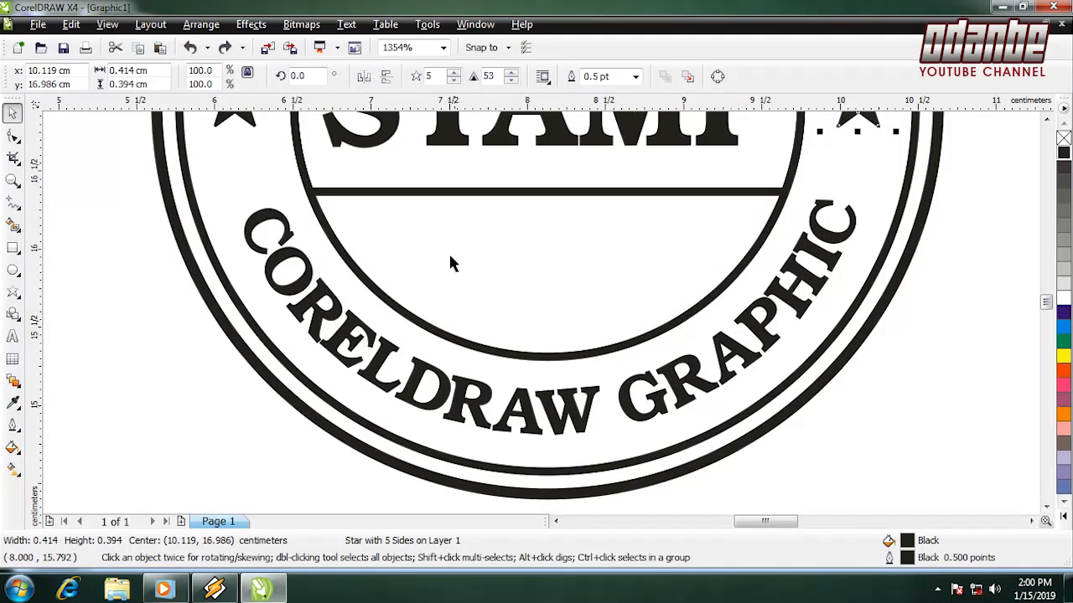
left_click(13, 135)
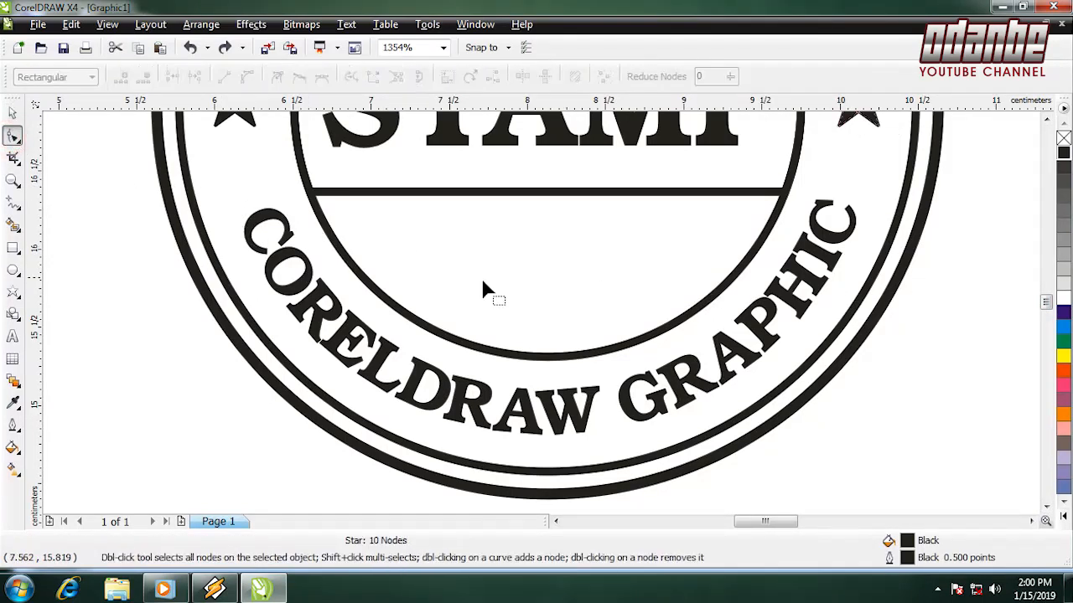
left_click(840, 241)
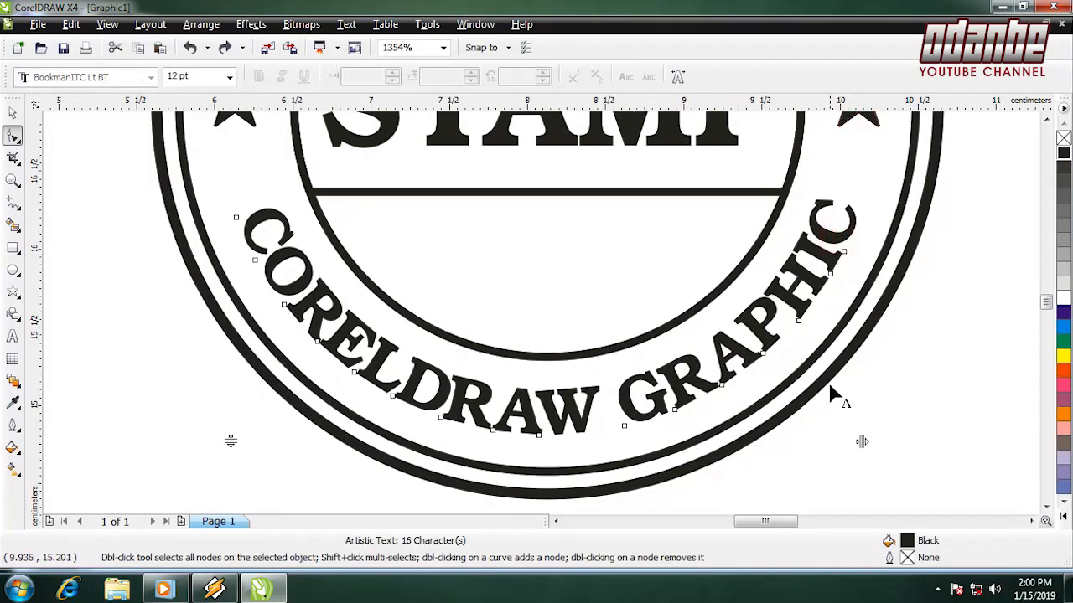
mouse_move(862, 442)
left_mouse_down()
mouse_move(898, 446)
mouse_move(870, 442)
left_mouse_up()
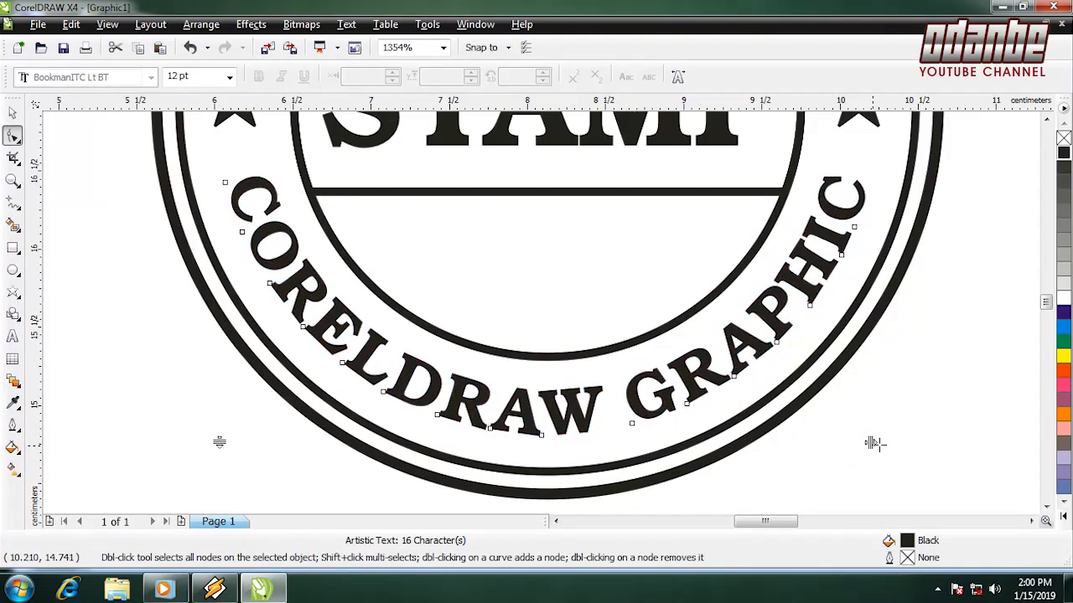
left_click(12, 180)
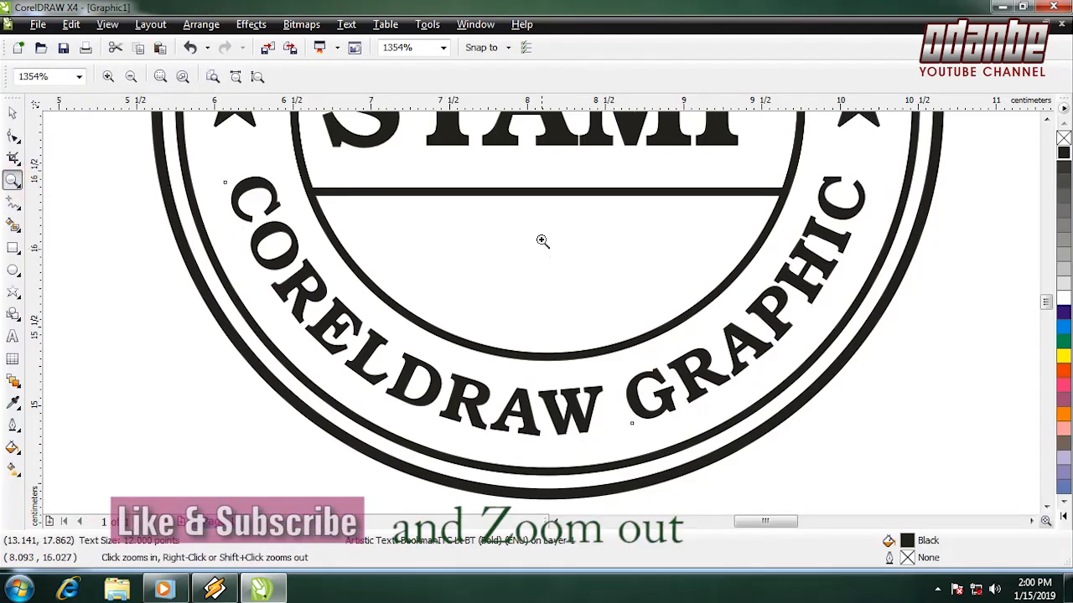
right_click(546, 168)
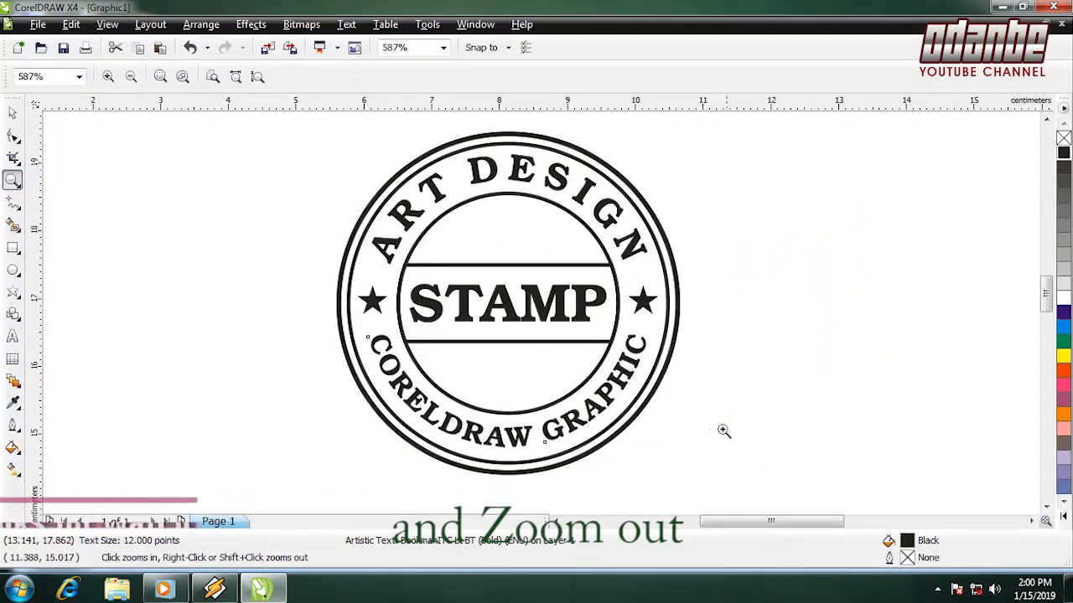